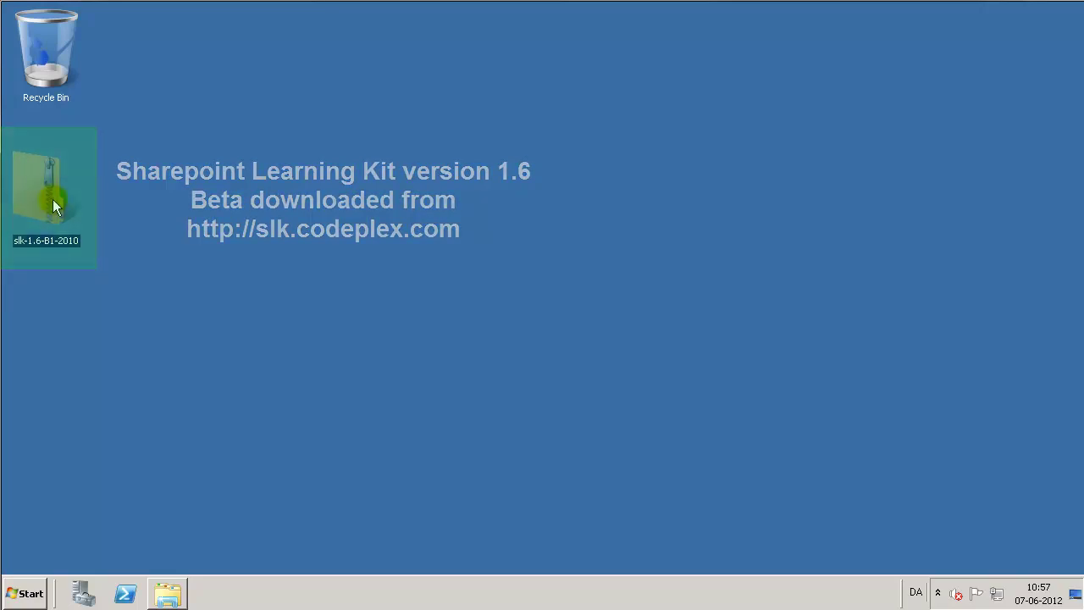
Extract the slk-1.6-B1-2010 archive into a same-named folder on the Desktop.
right_click(52, 199)
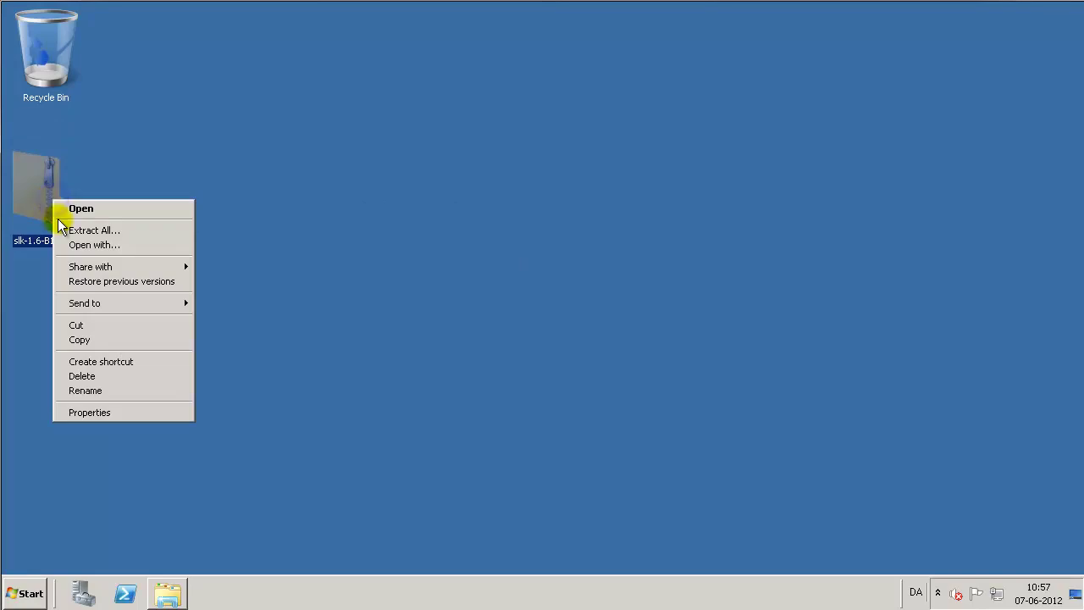
click(96, 230)
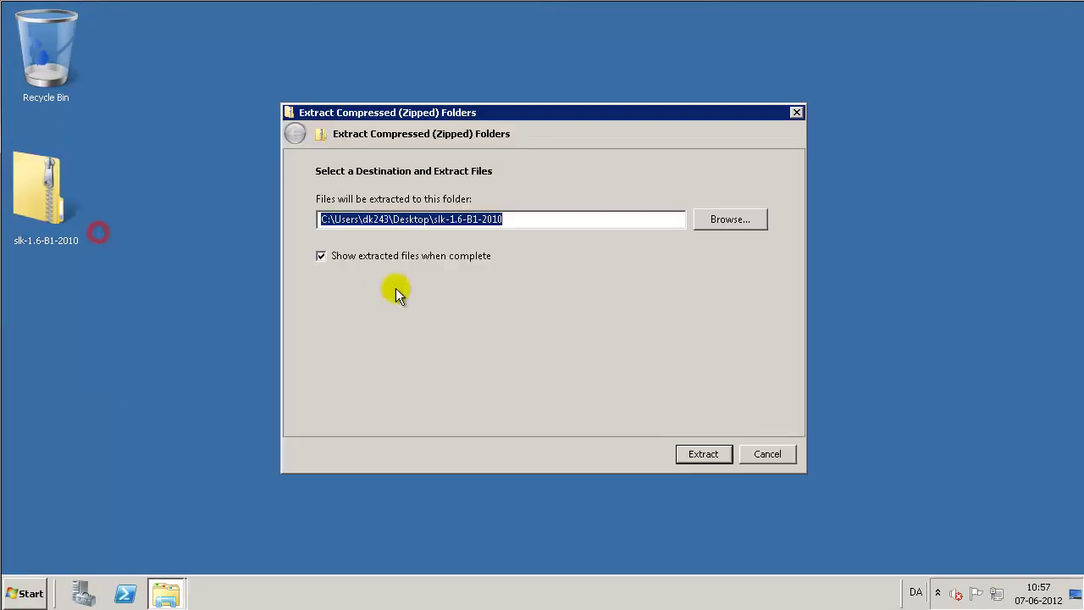
click(689, 456)
Unblock the AddSolution script in its Properties dialog.
right_click(399, 137)
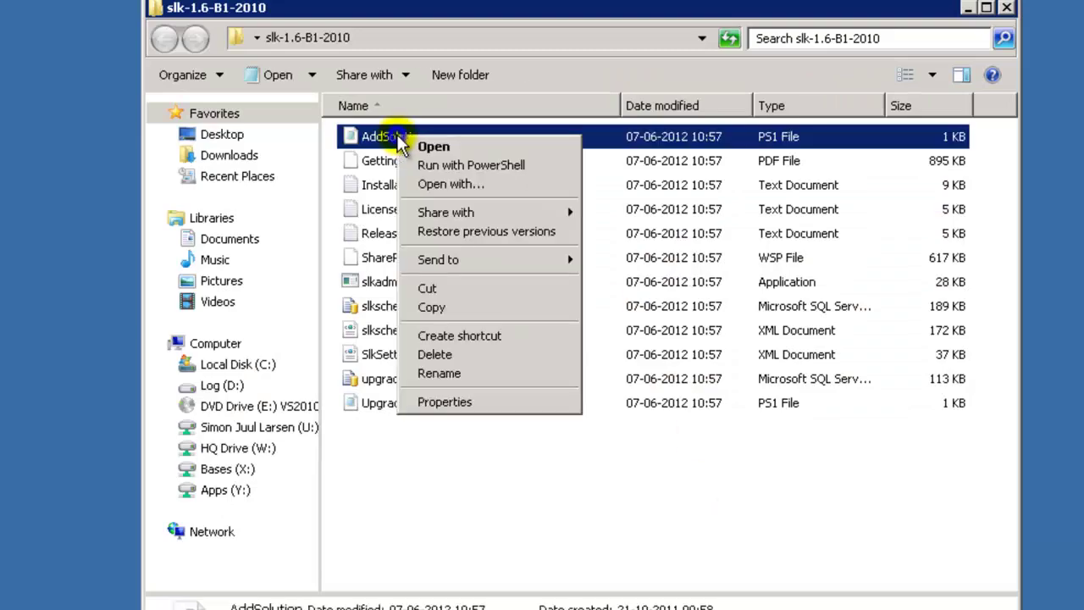
click(476, 402)
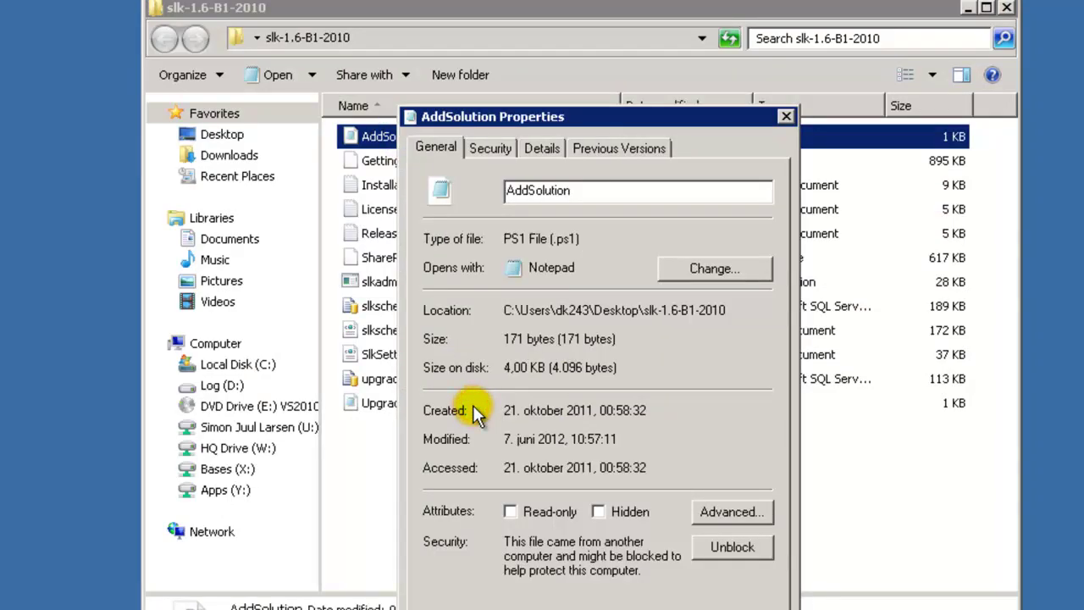
click(724, 547)
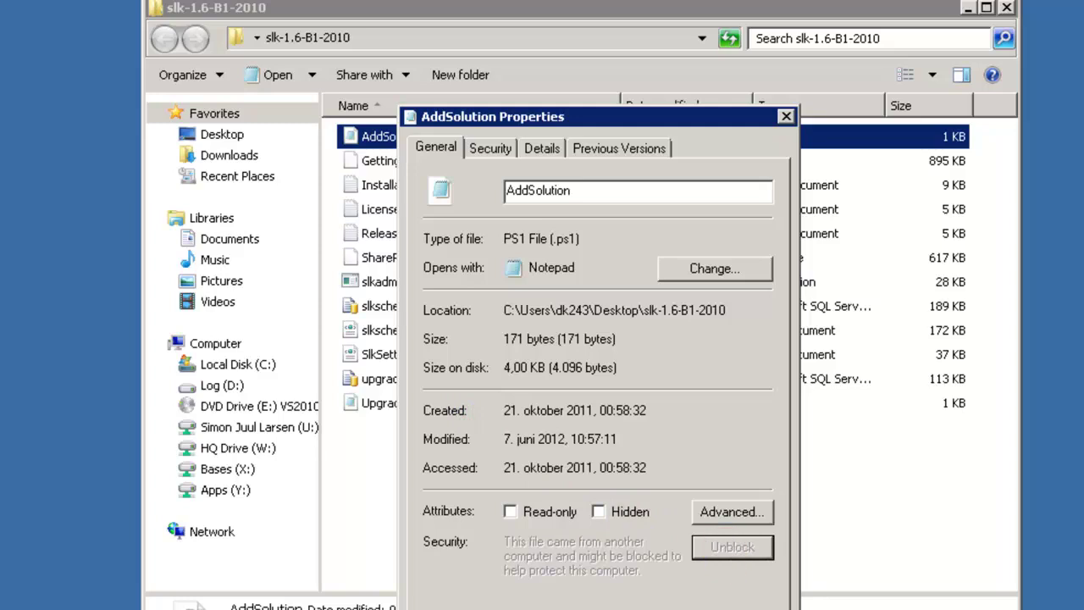
key(Return)
Copy the extracted folder's path from the address bar and minimize Explorer.
click(538, 38)
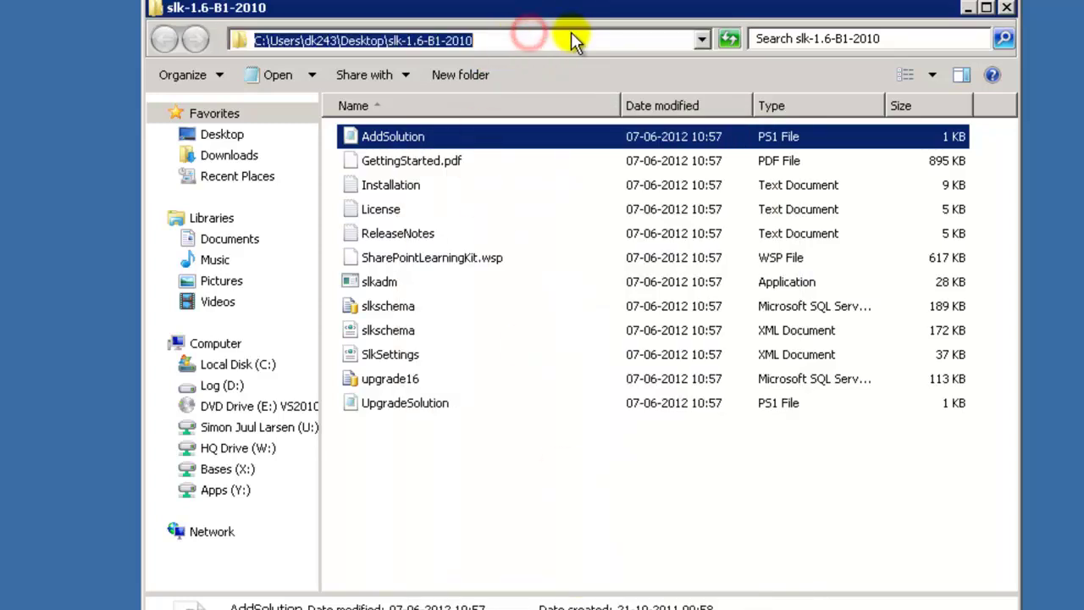
right_click(460, 39)
click(488, 100)
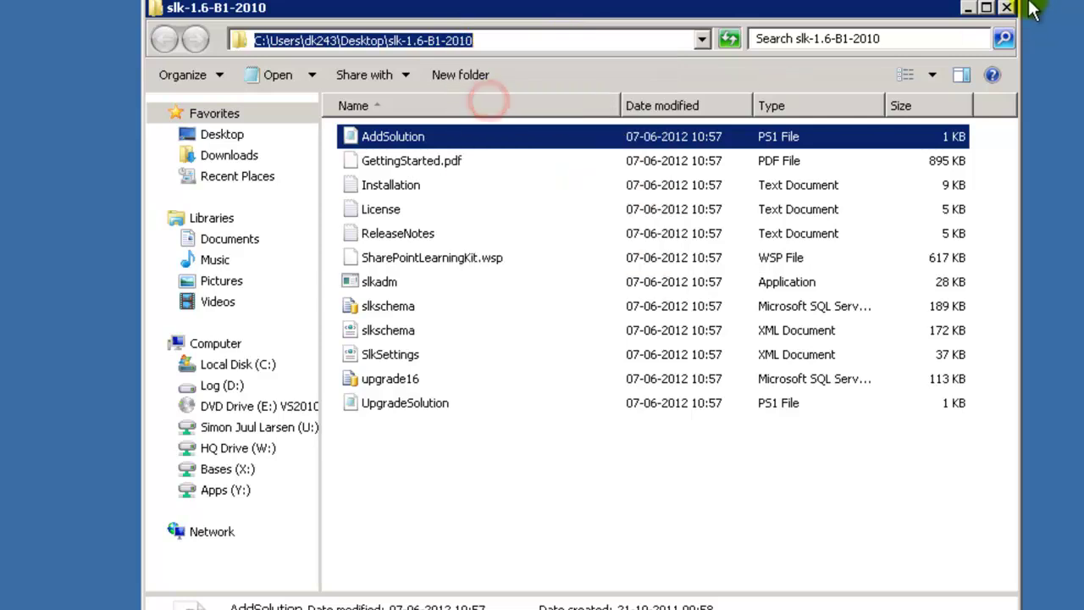
click(967, 7)
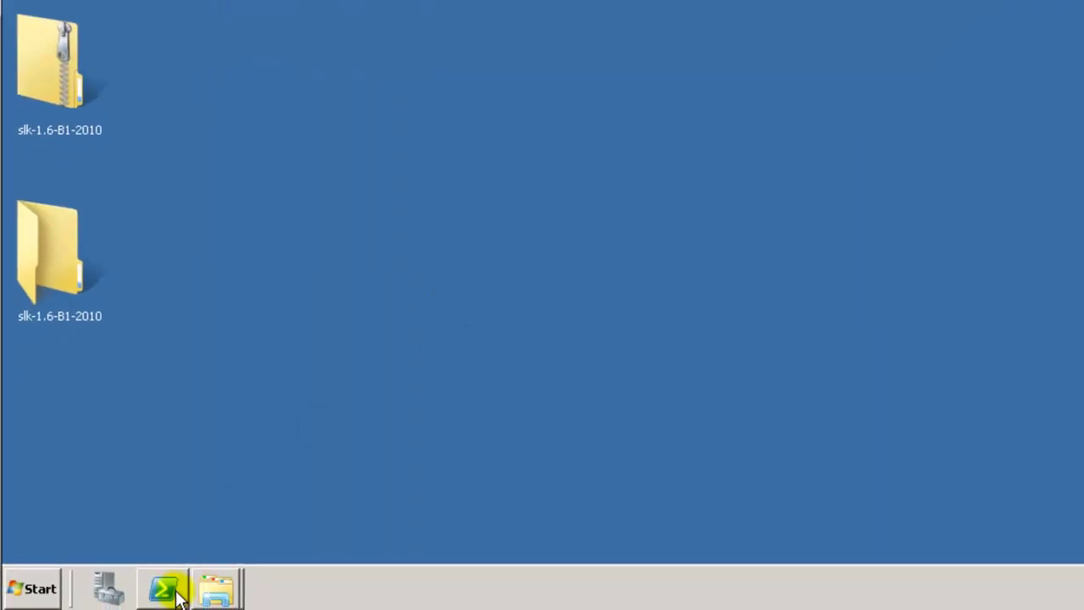
In an administrator PowerShell, cd into the extracted SLK folder and run .\AddSolution.ps1.
right_click(165, 587)
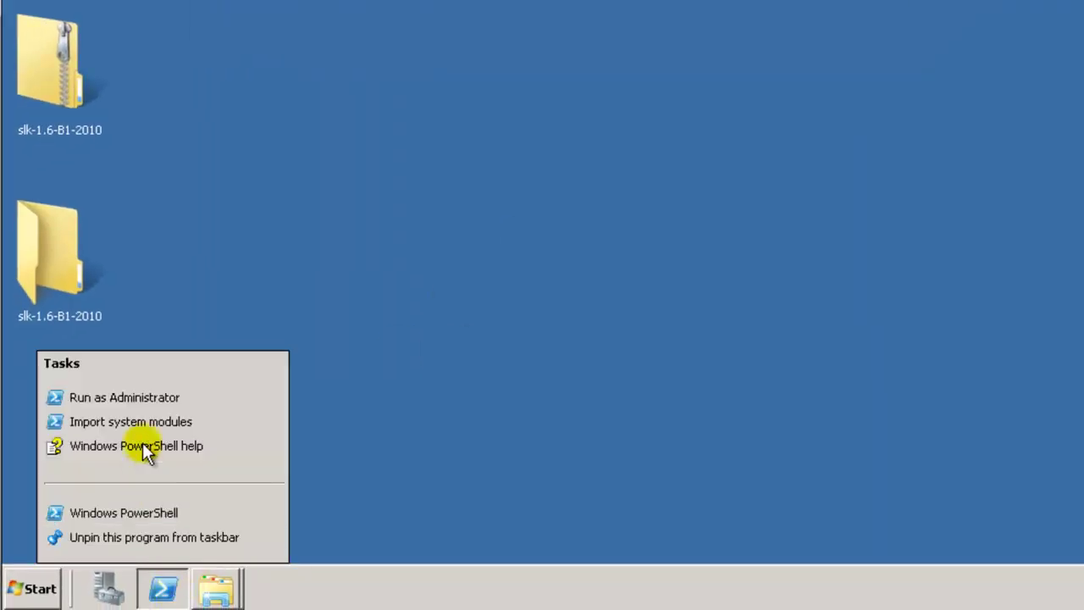
click(142, 402)
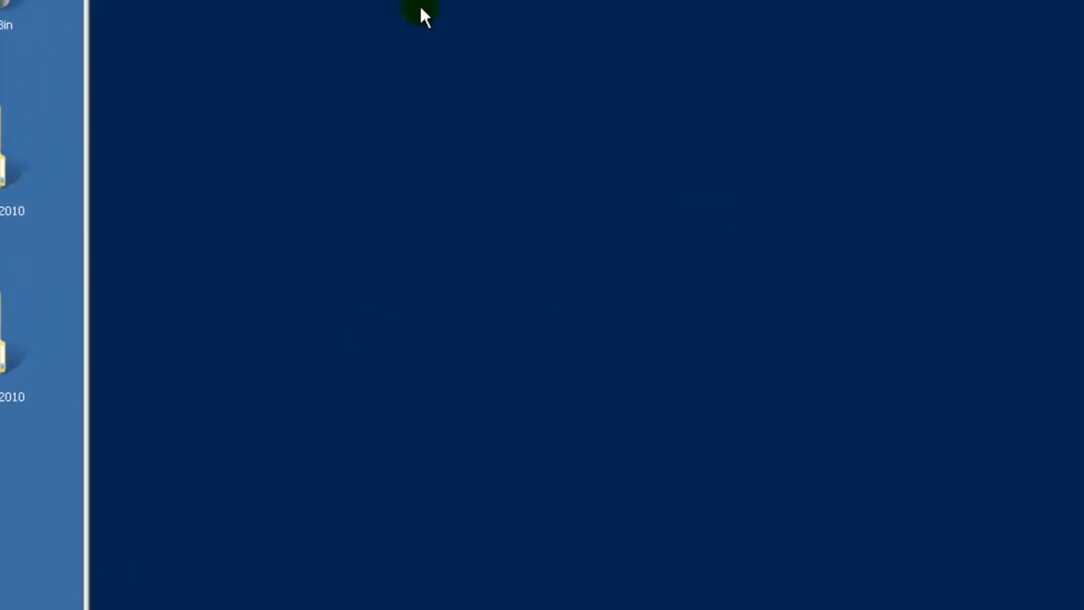
text(cd)
right_click(346, 182)
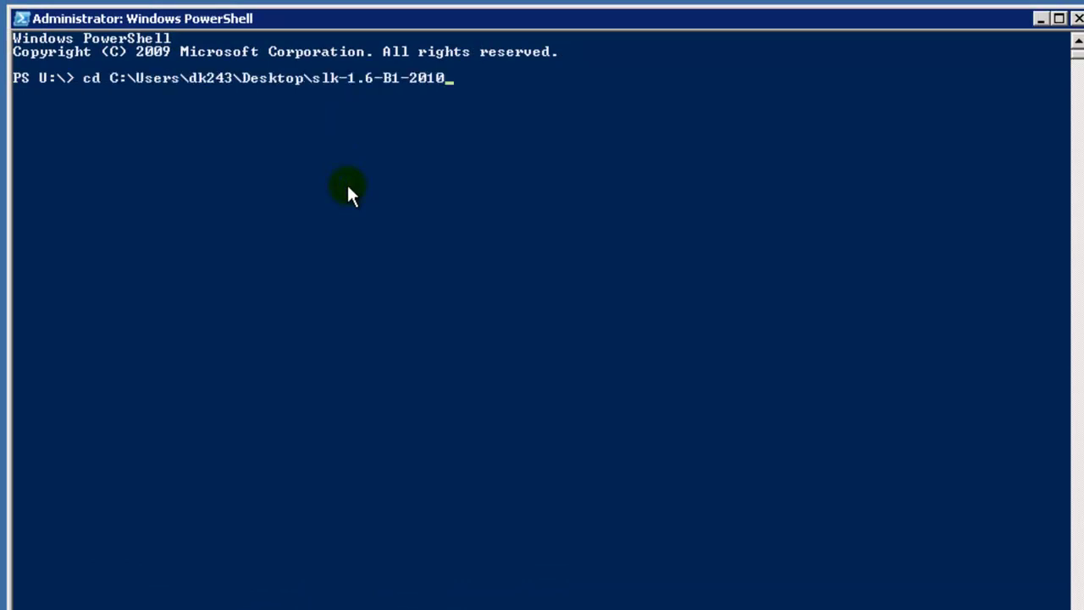
key(Return)
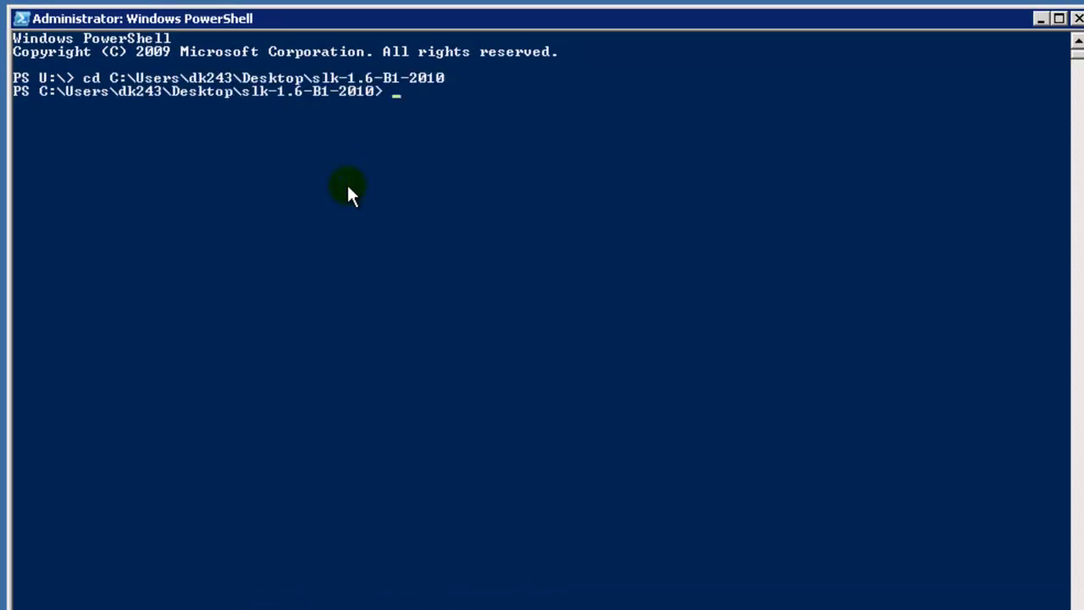
text(.\add)
key(Tab)
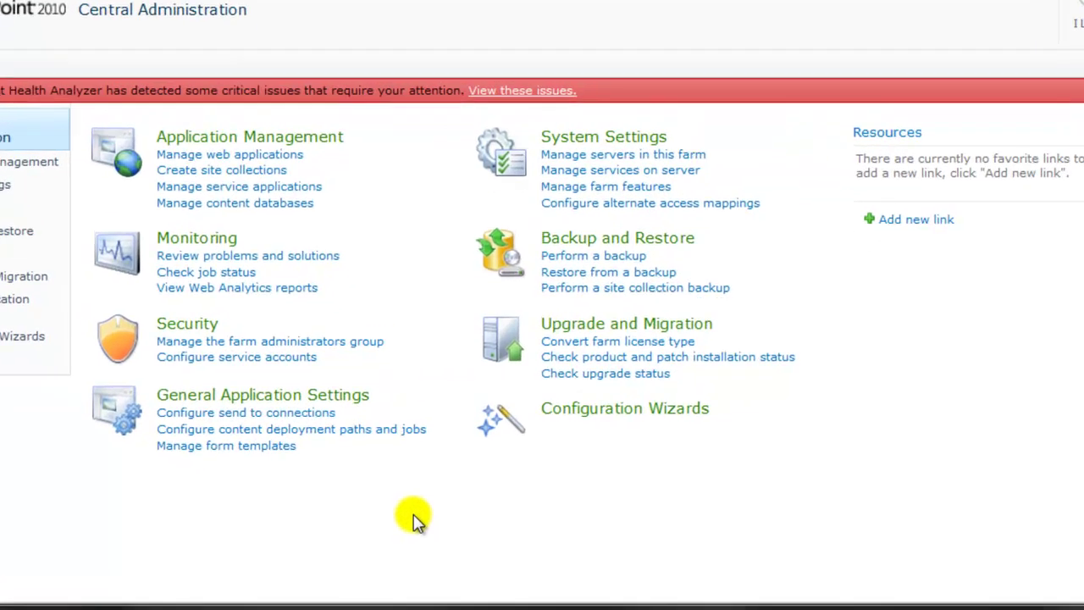
click(514, 141)
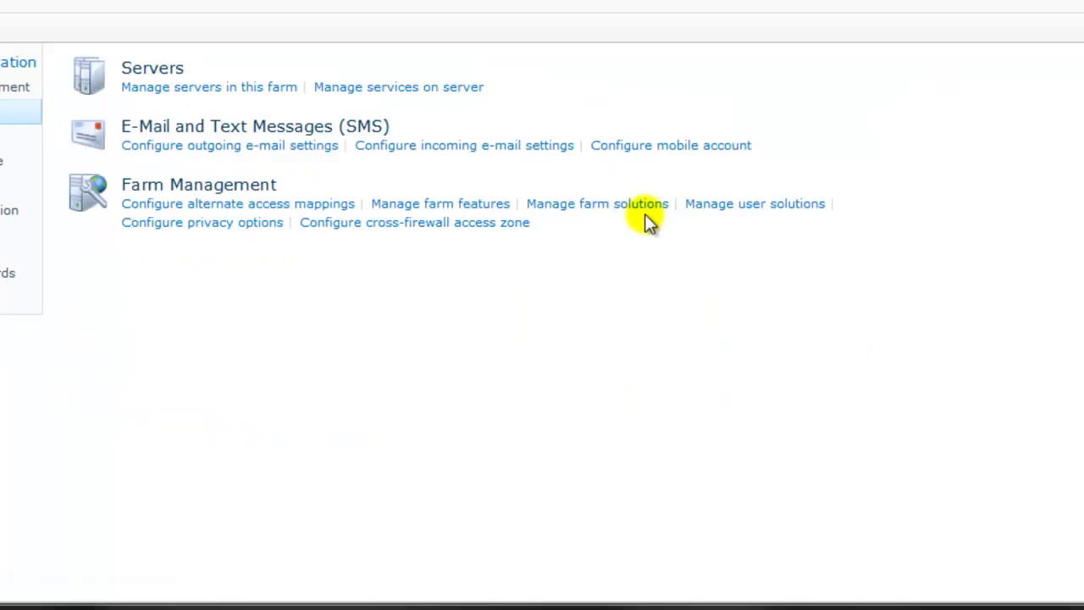
click(621, 204)
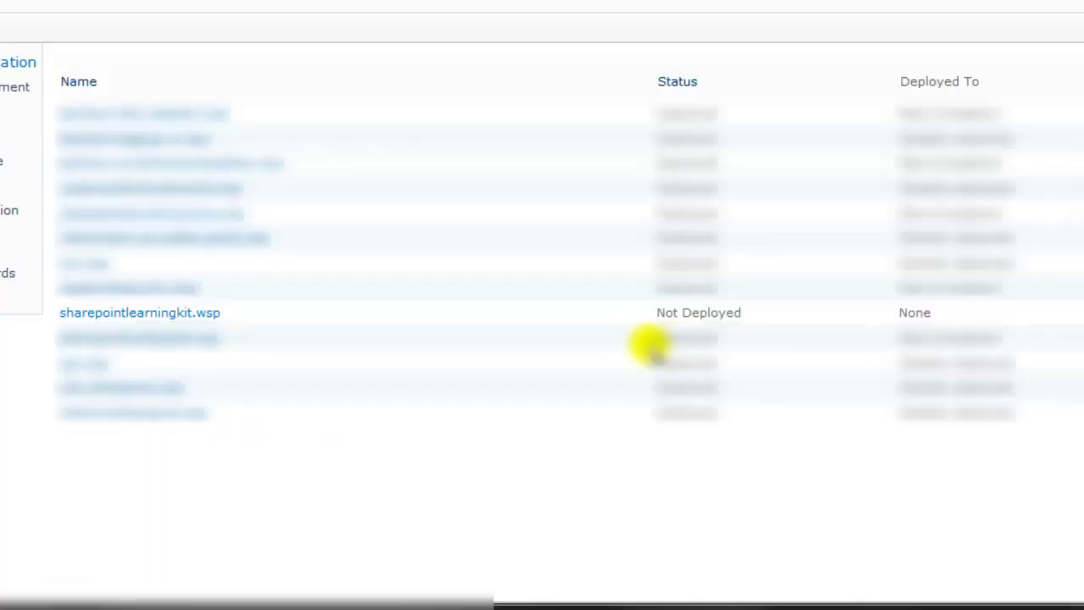
click(165, 313)
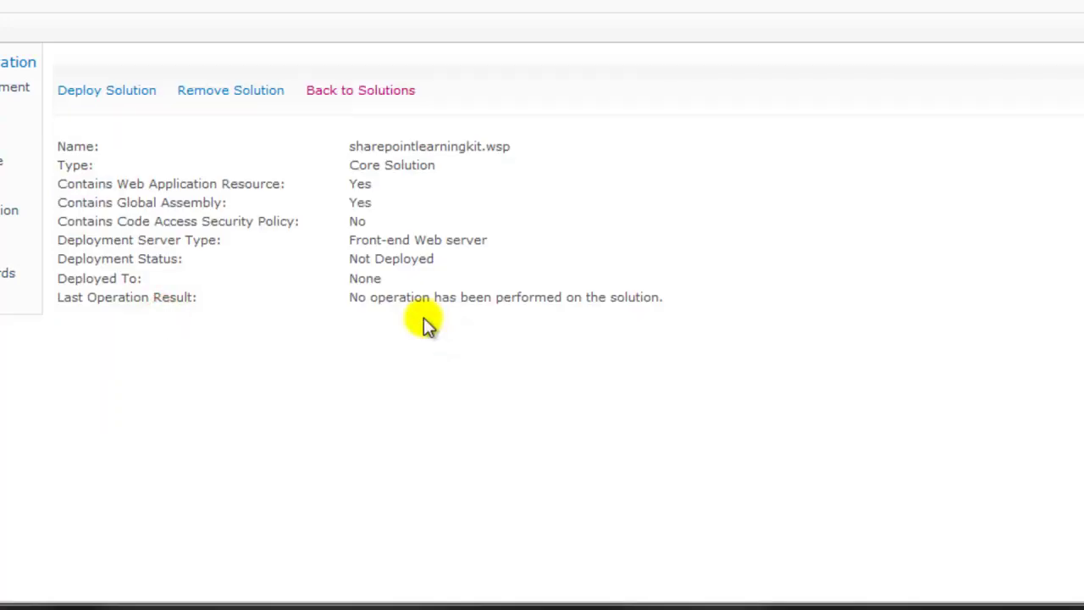
click(120, 90)
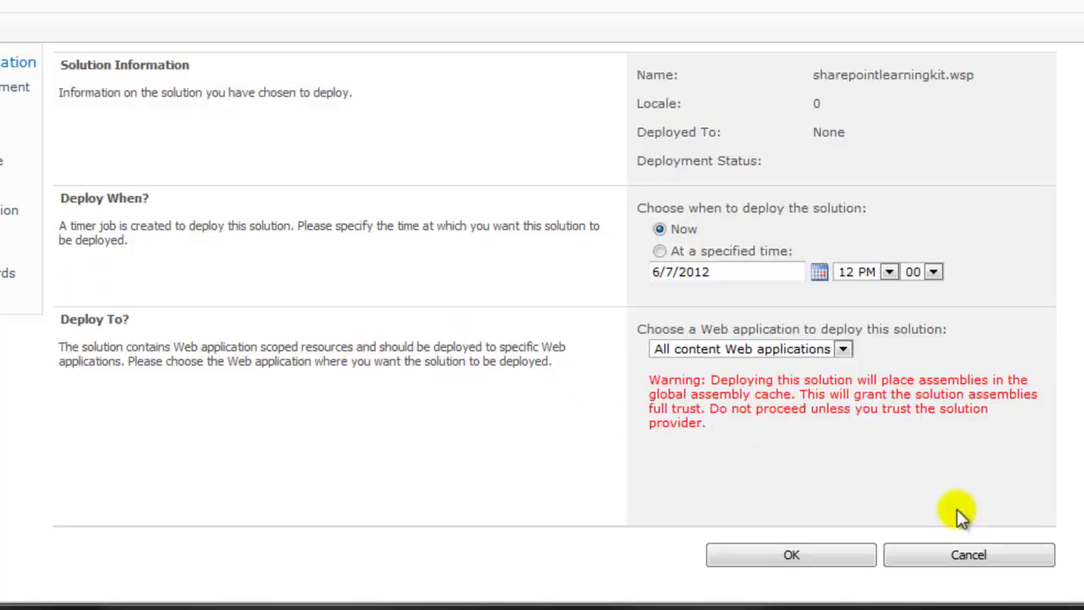
click(832, 347)
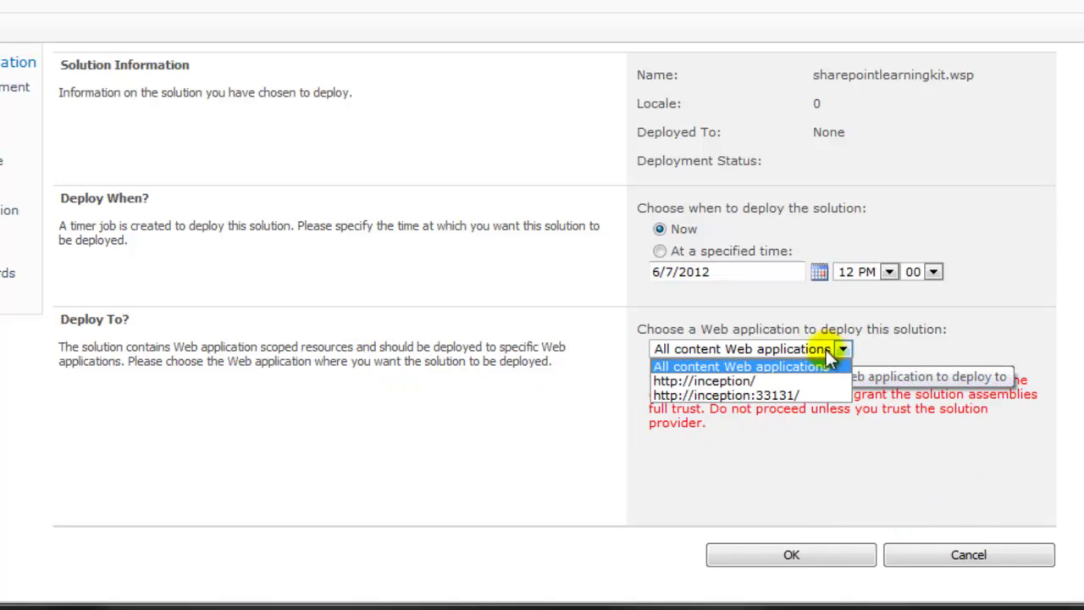
click(804, 380)
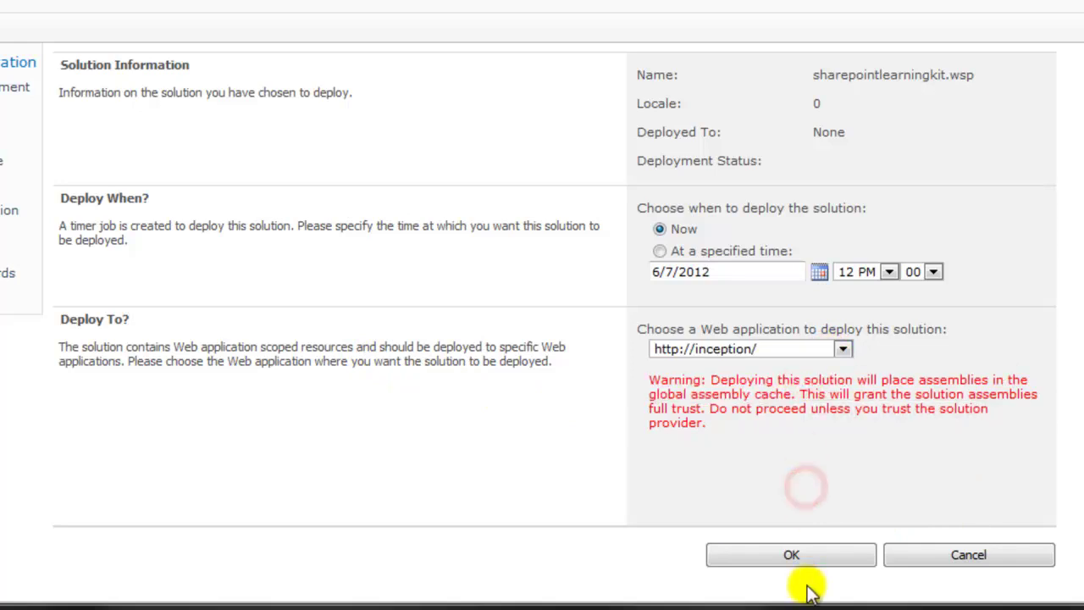
click(812, 557)
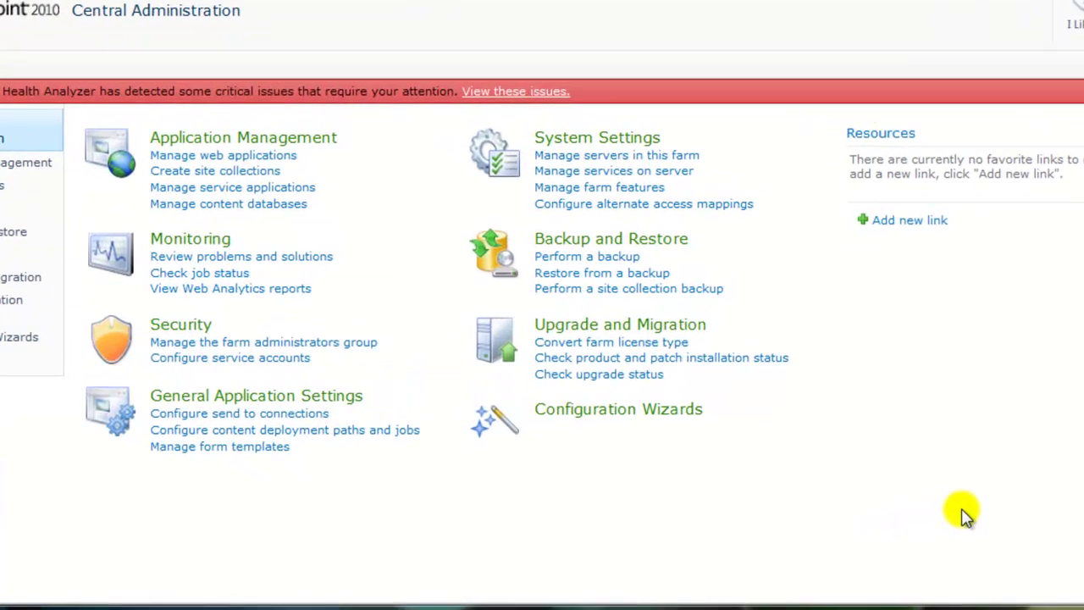
Apply the default Configure SharePoint Learning Kit settings, then switch to the Home - SLK tab.
click(108, 130)
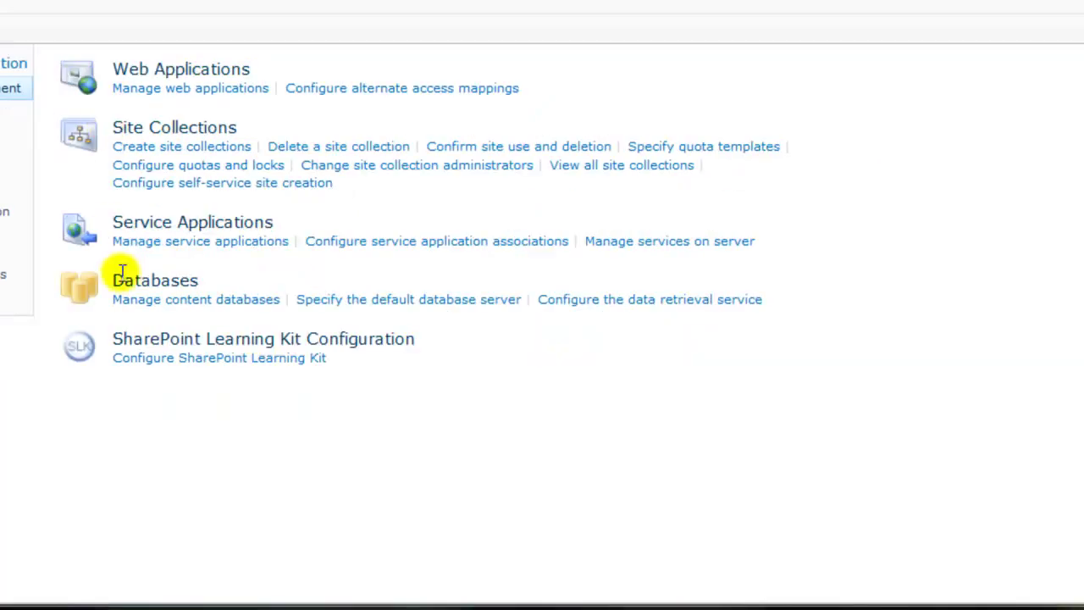
click(227, 361)
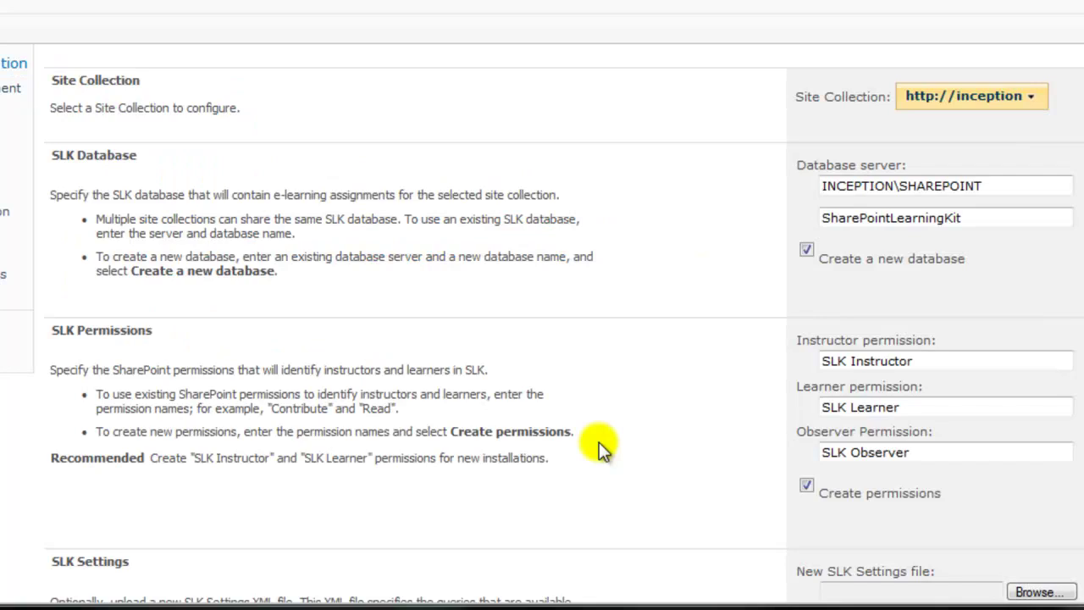
scroll(675, 298, down, 2)
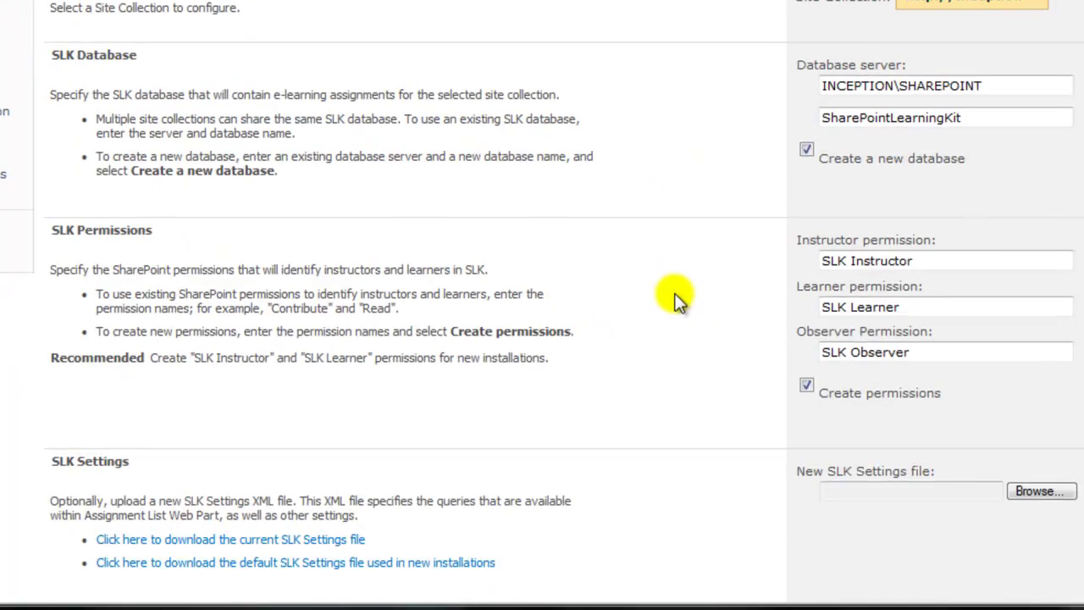
scroll(675, 298, down, 2)
click(926, 536)
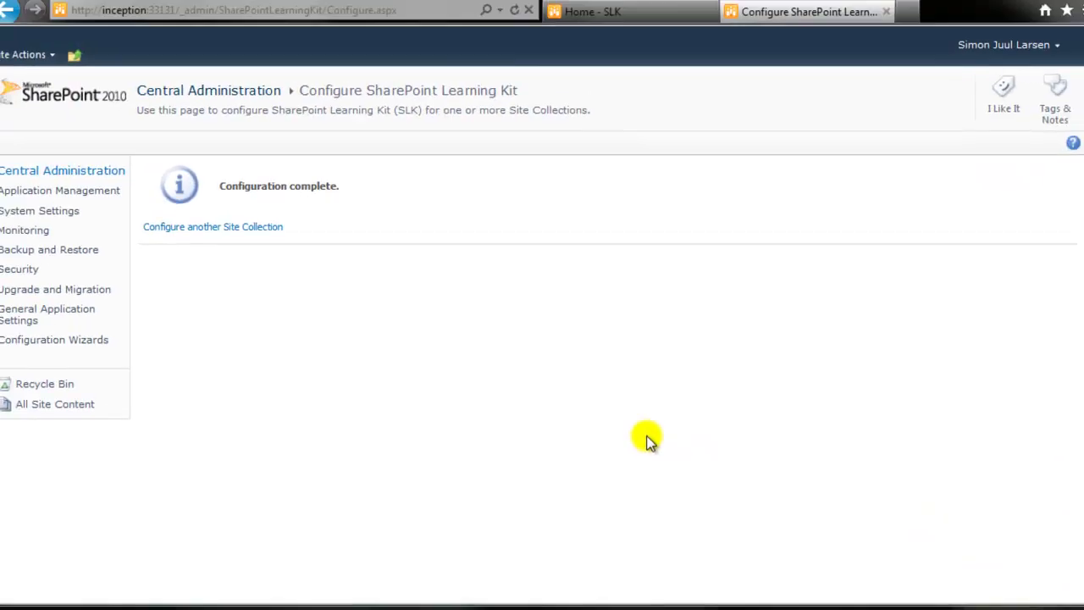
click(657, 44)
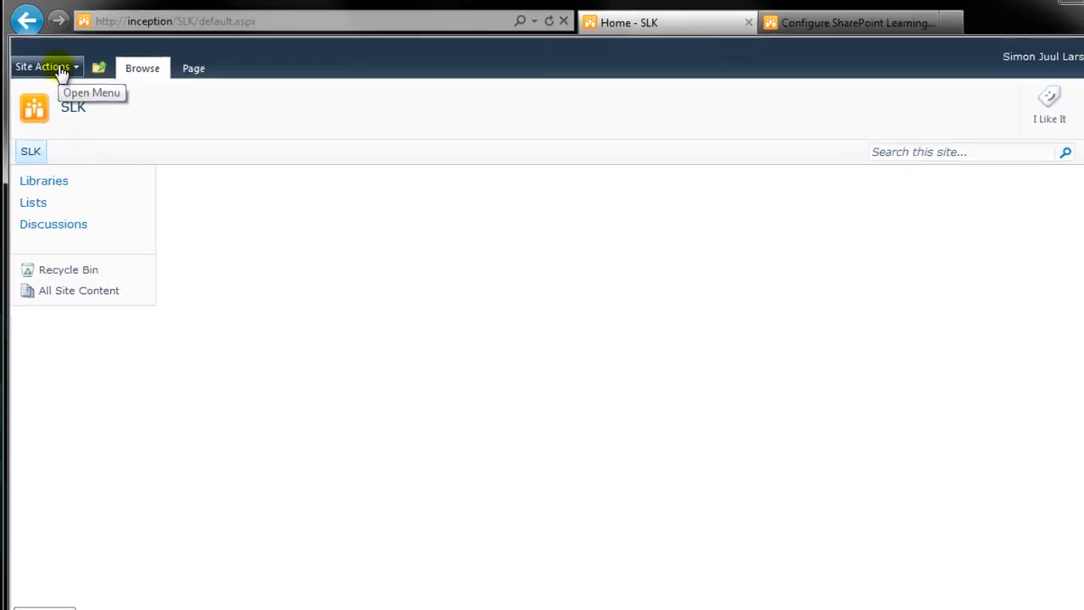
Go to the SLK site's Site Settings and open Manage site features.
click(75, 38)
click(142, 502)
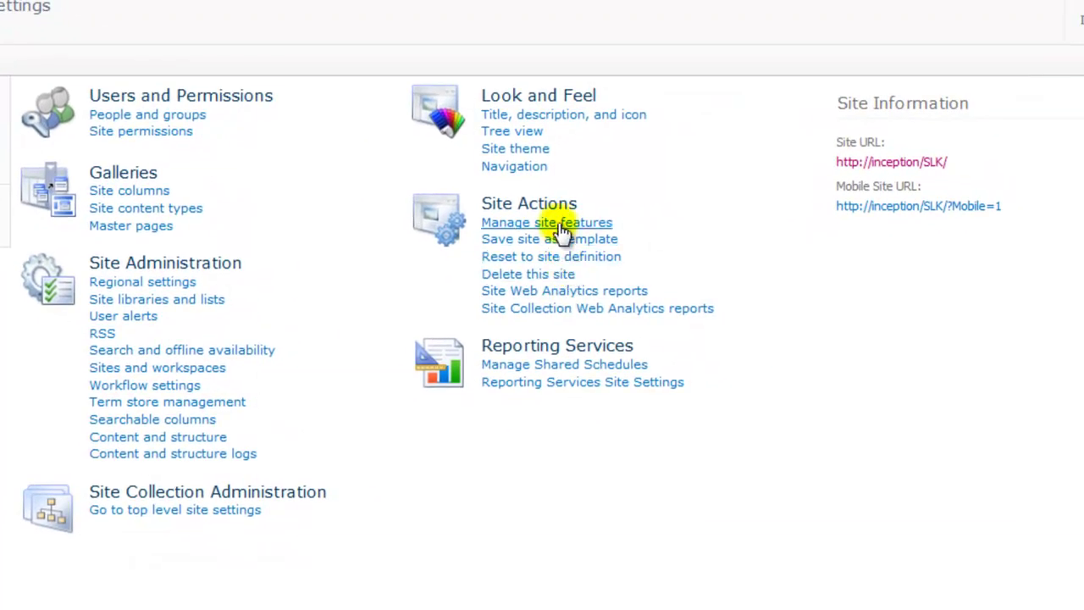
click(559, 223)
Activate the SharePoint Learning Kit feature and return to Site Settings.
scroll(788, 402, down, 10)
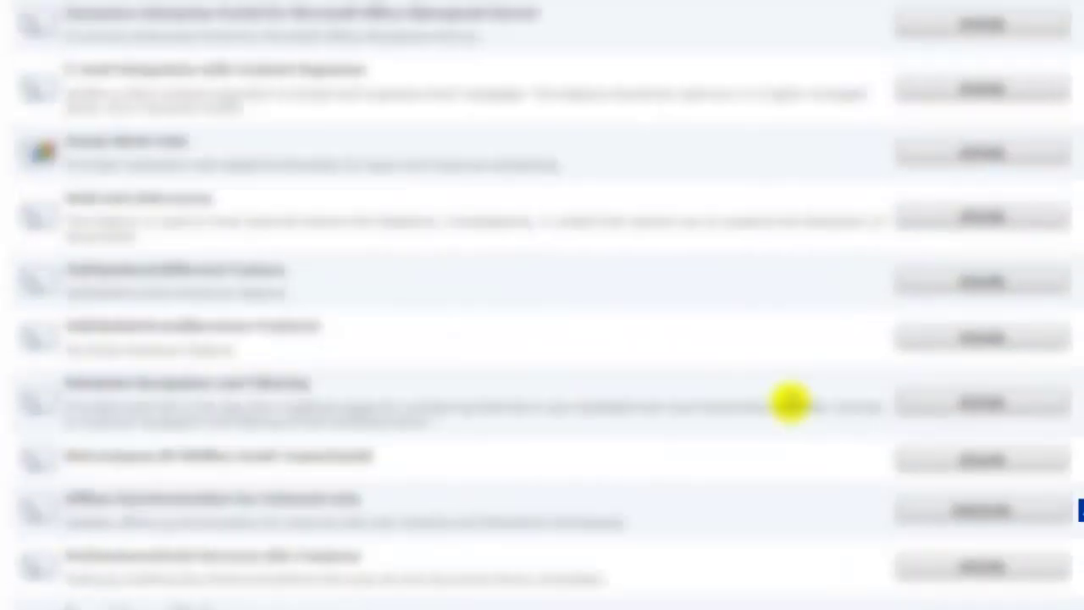
scroll(787, 405, down, 1)
drag(106, 405, 519, 391)
click(517, 388)
click(947, 399)
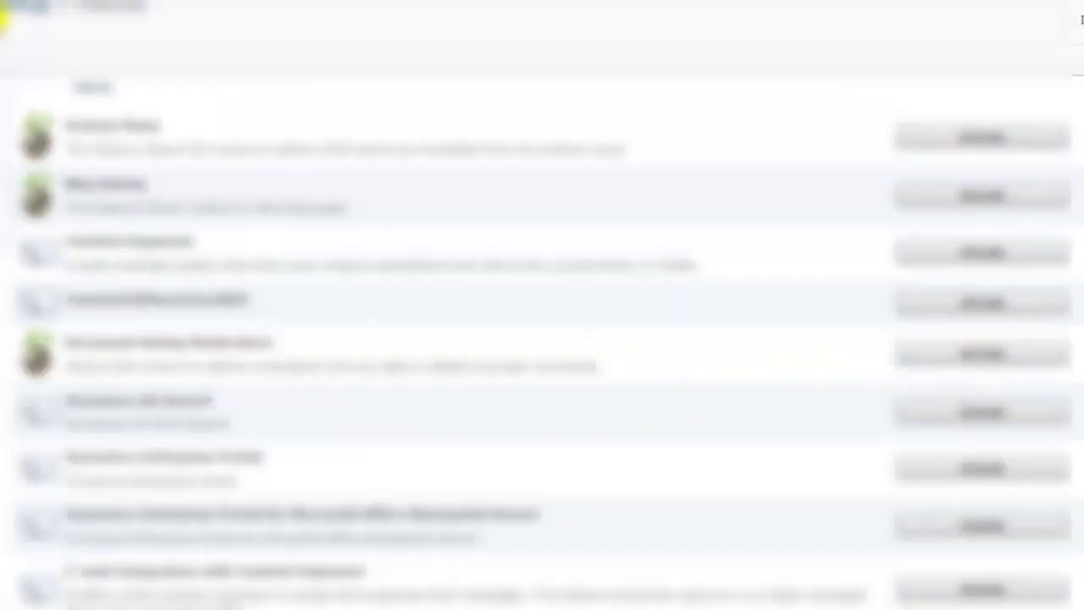
click(26, 9)
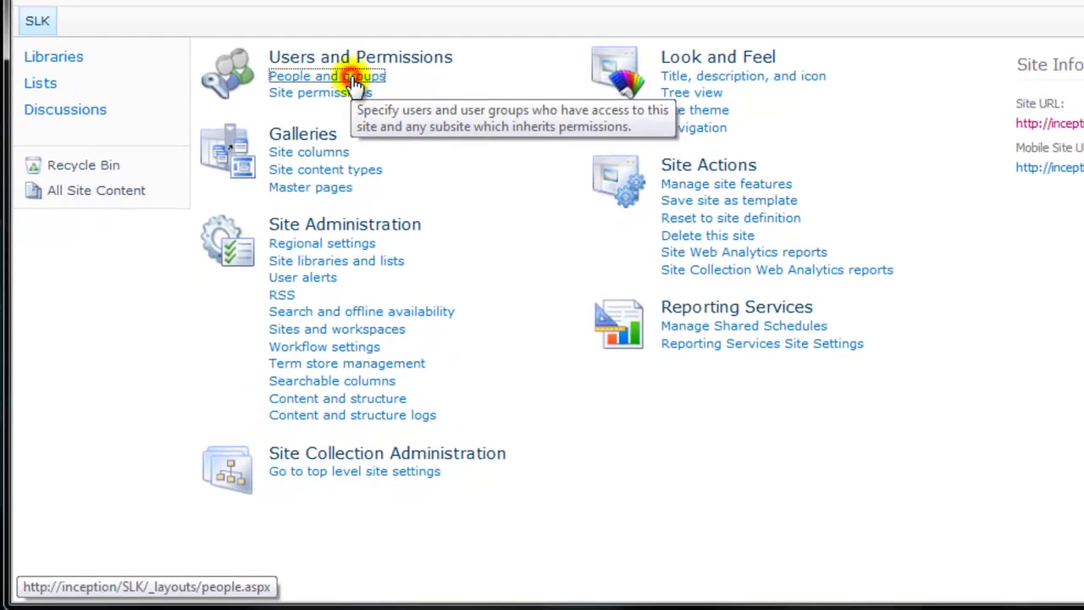
From People and groups, start a new group named 'SLK Learners'.
click(354, 83)
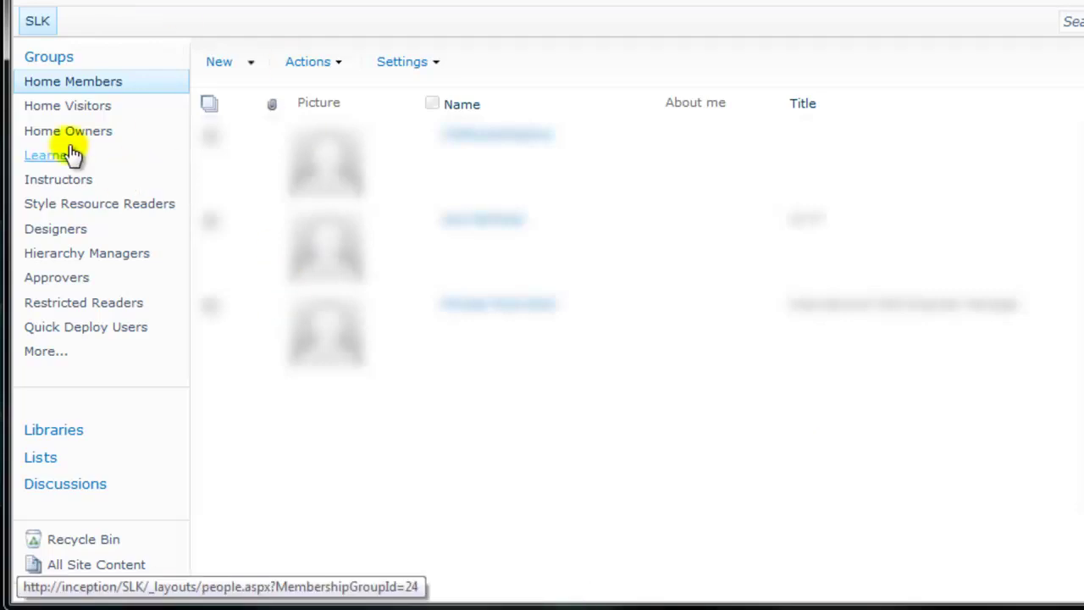
click(36, 56)
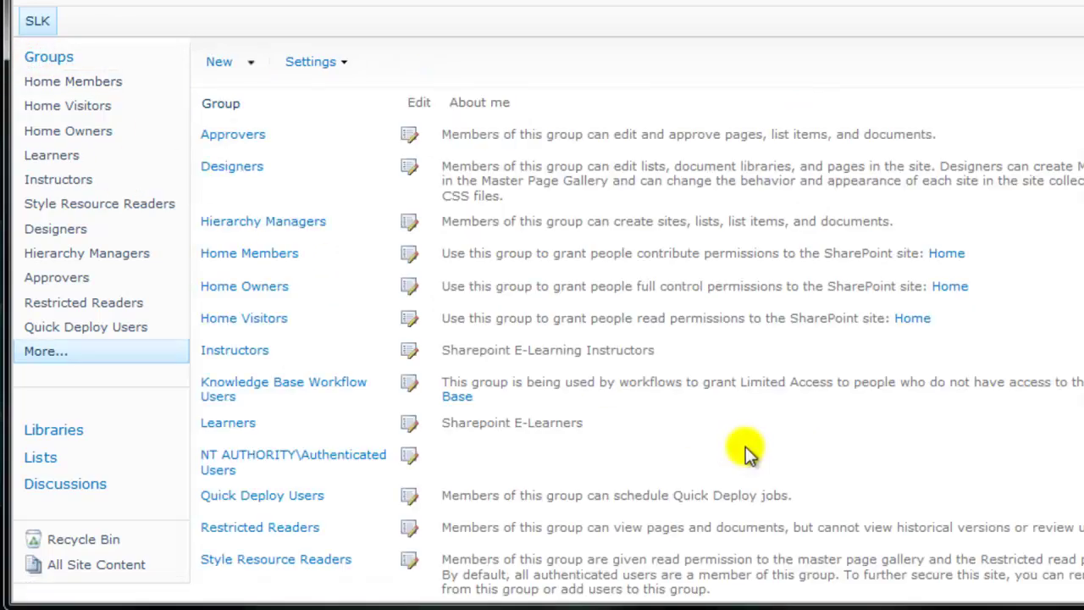
click(249, 63)
click(254, 99)
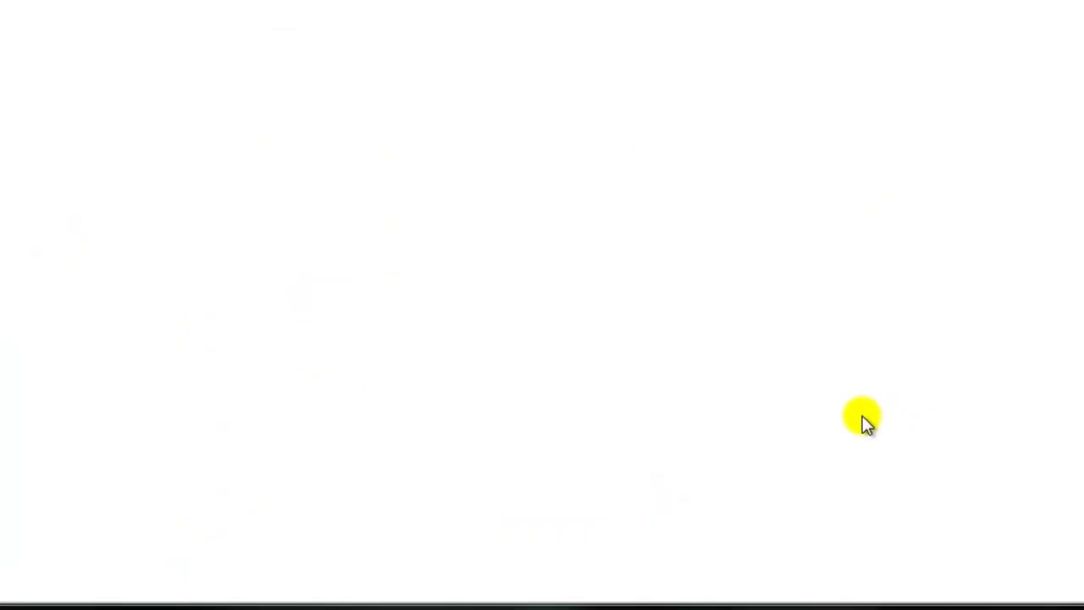
text(SL)
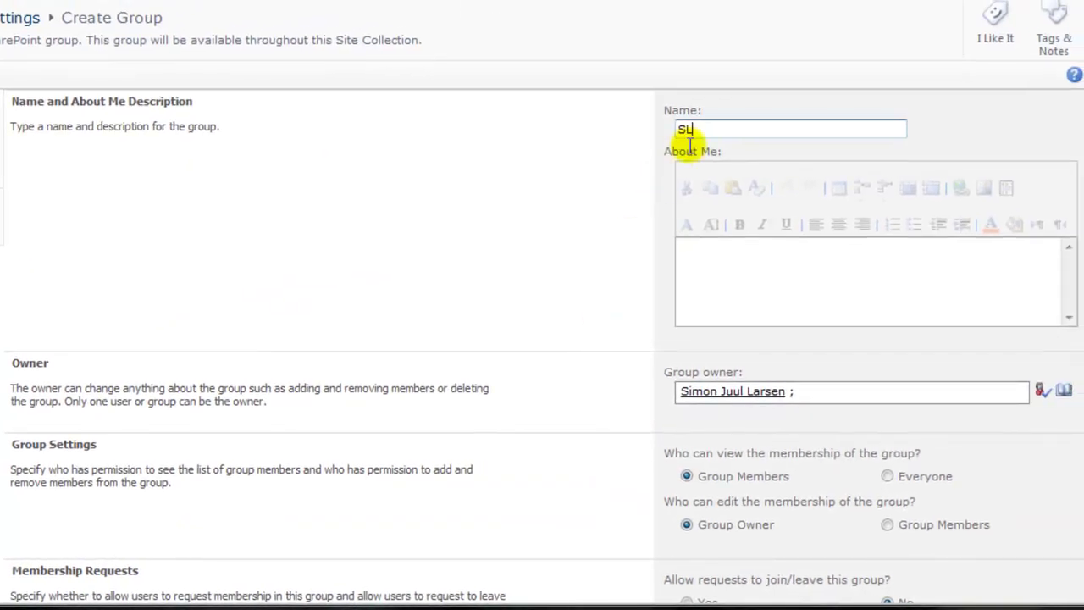
text(K Learners)
click(584, 220)
Give the group Read and SLK Learner permissions and create it.
scroll(584, 220, down, 3)
scroll(584, 220, down, 4)
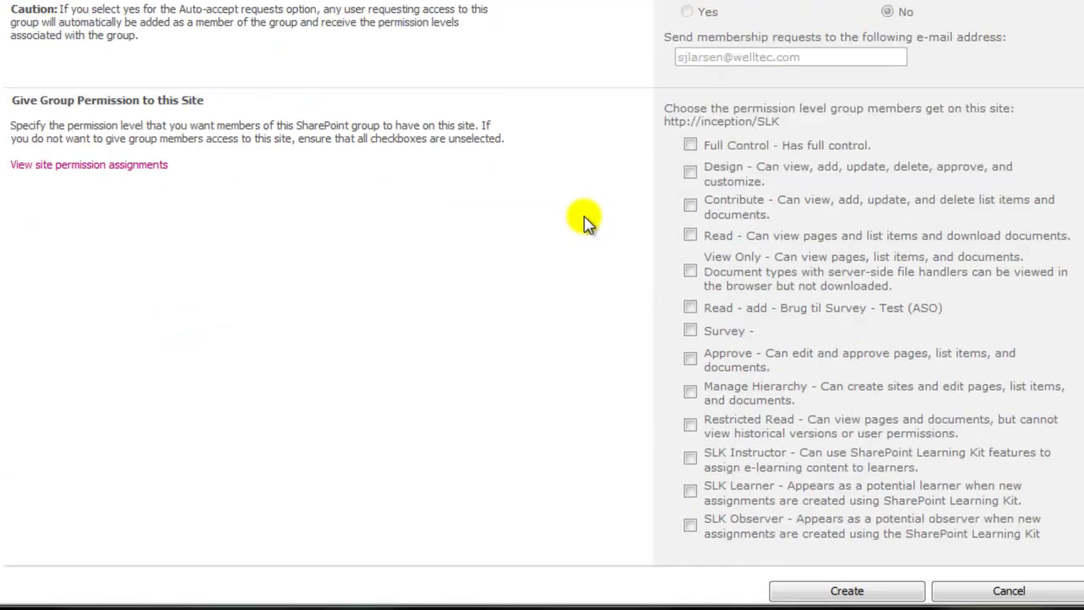
click(690, 236)
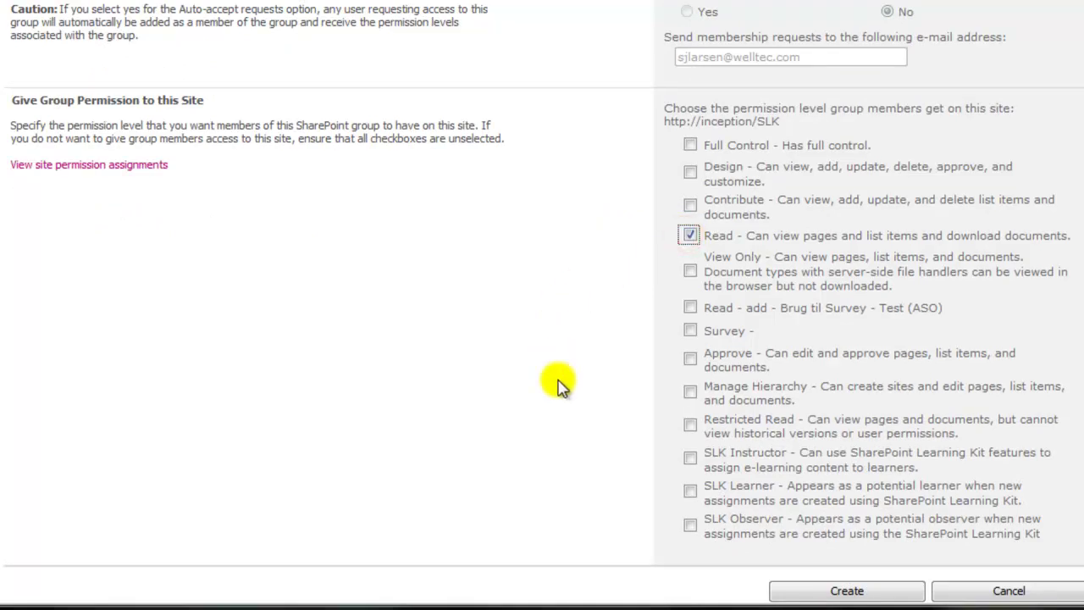
click(690, 492)
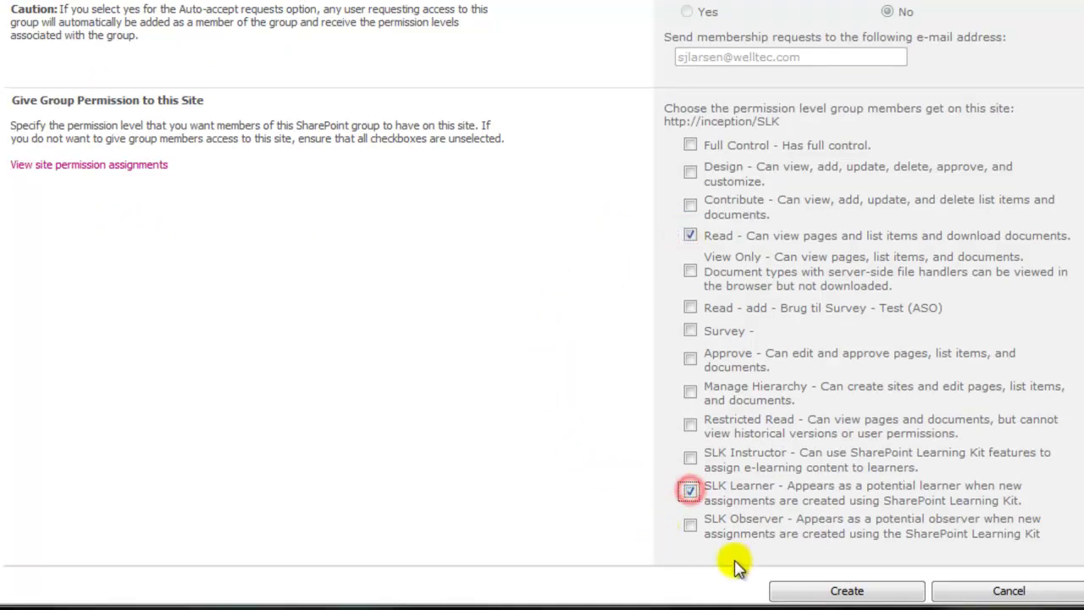
click(847, 591)
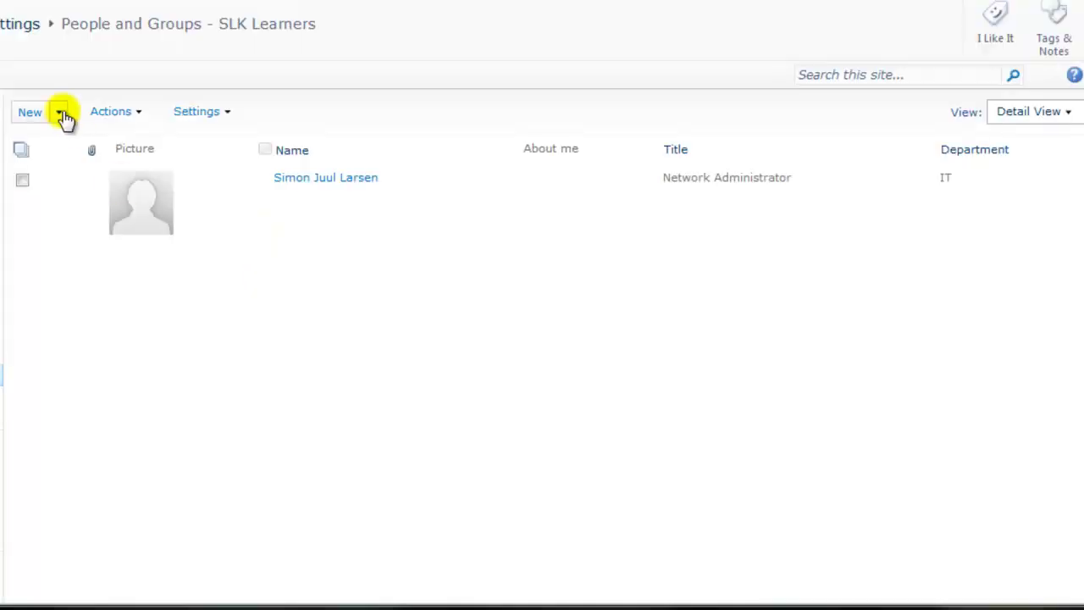
Add the test learner account to SLK Learners, then go back to the Groups list.
click(58, 111)
click(71, 150)
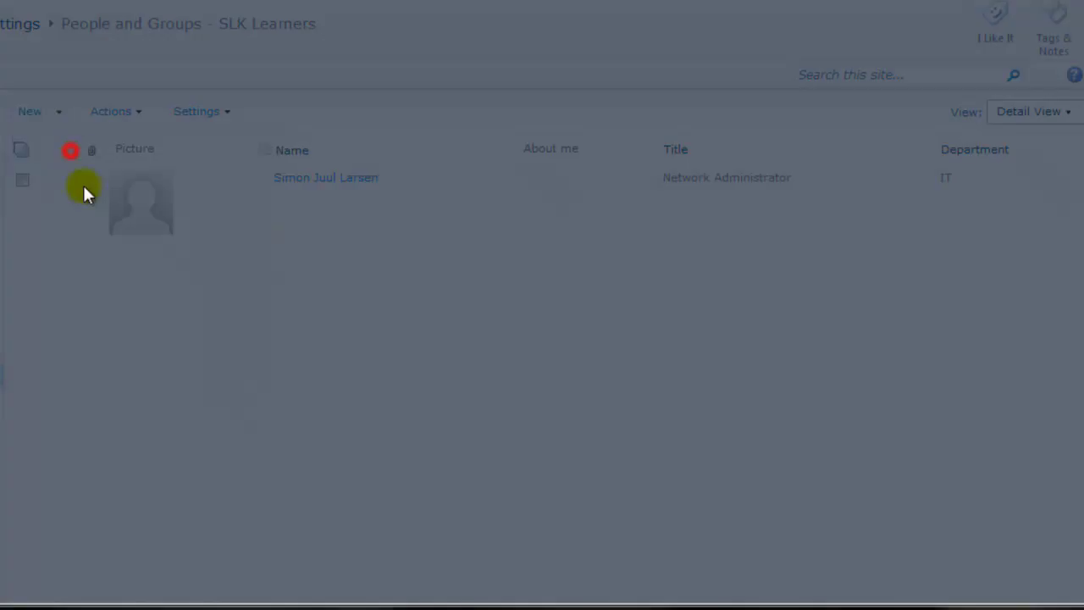
text(SJLtest2)
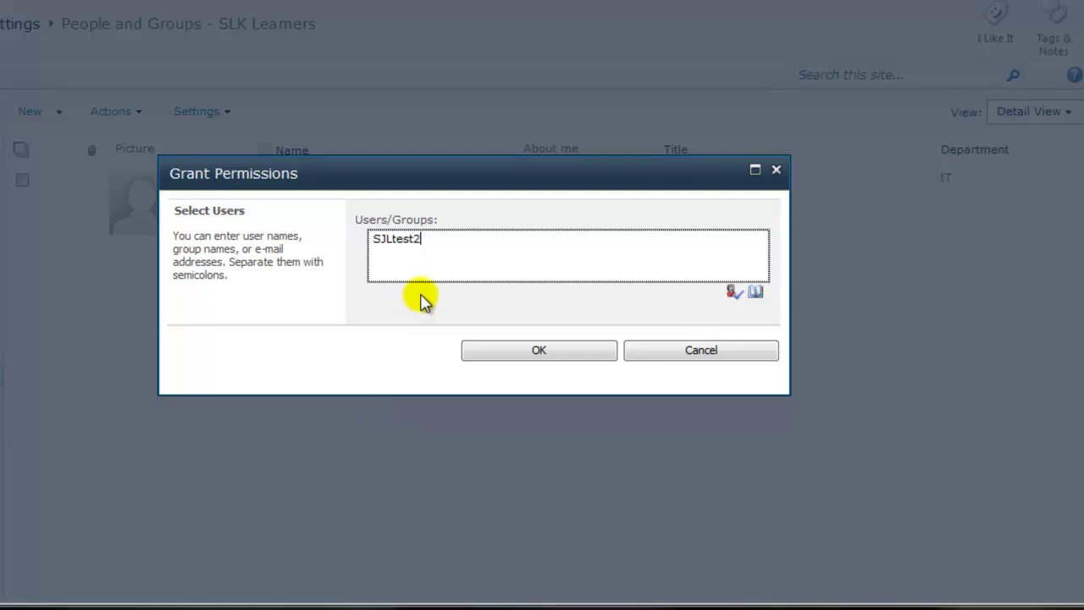
click(734, 292)
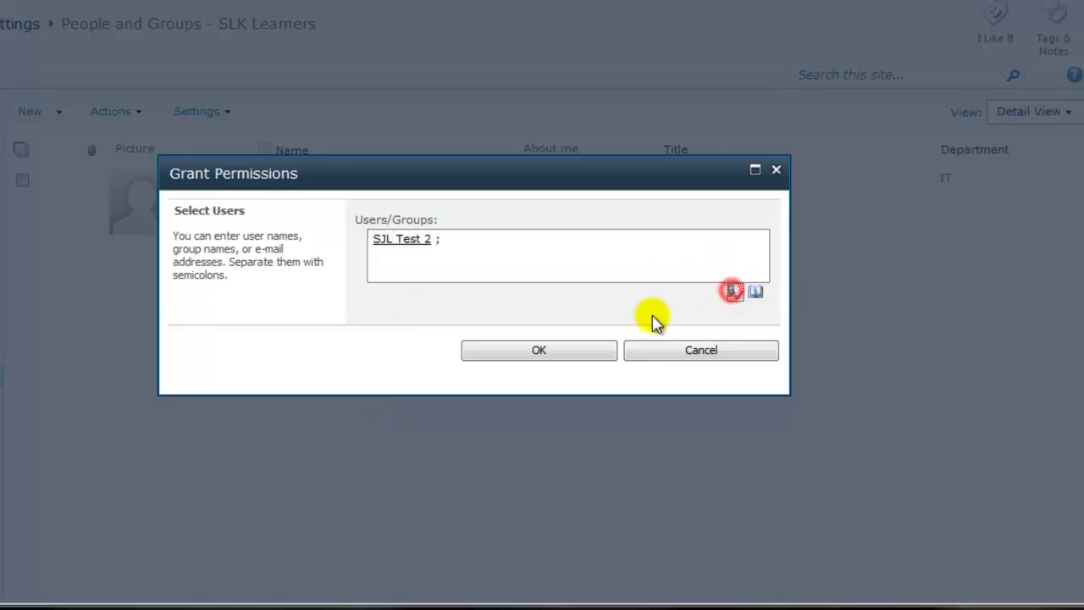
click(579, 354)
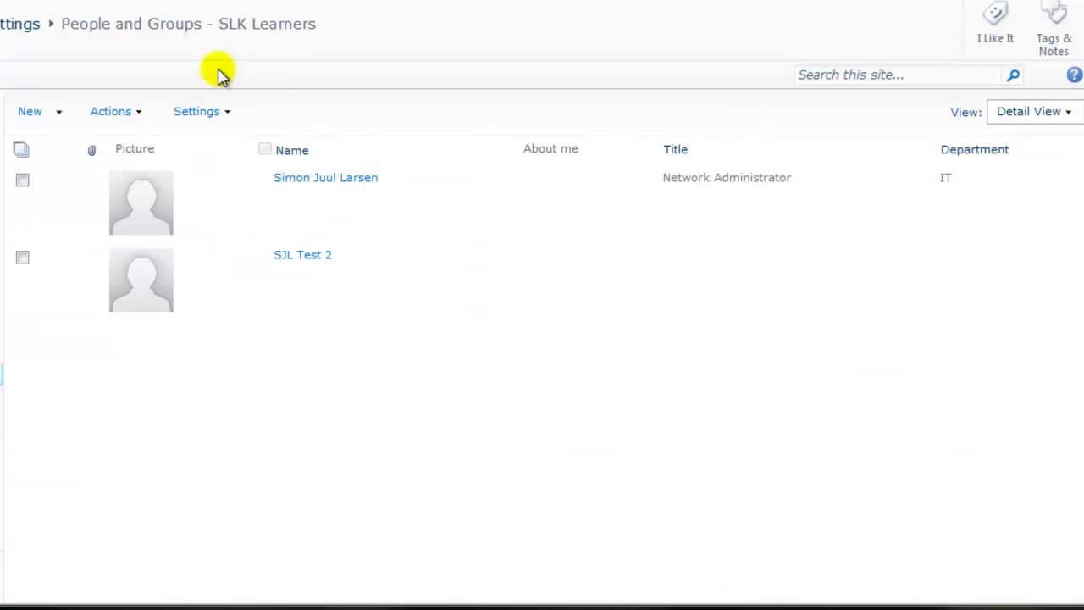
click(43, 107)
click(225, 111)
Start another new group named 'SLK Instructors'.
click(227, 133)
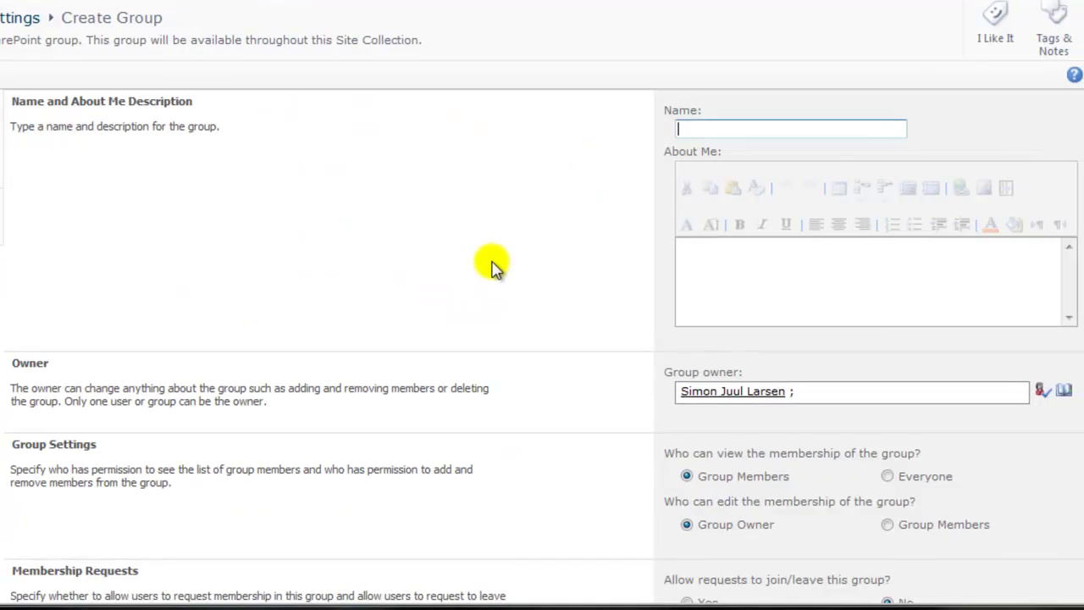
click(738, 127)
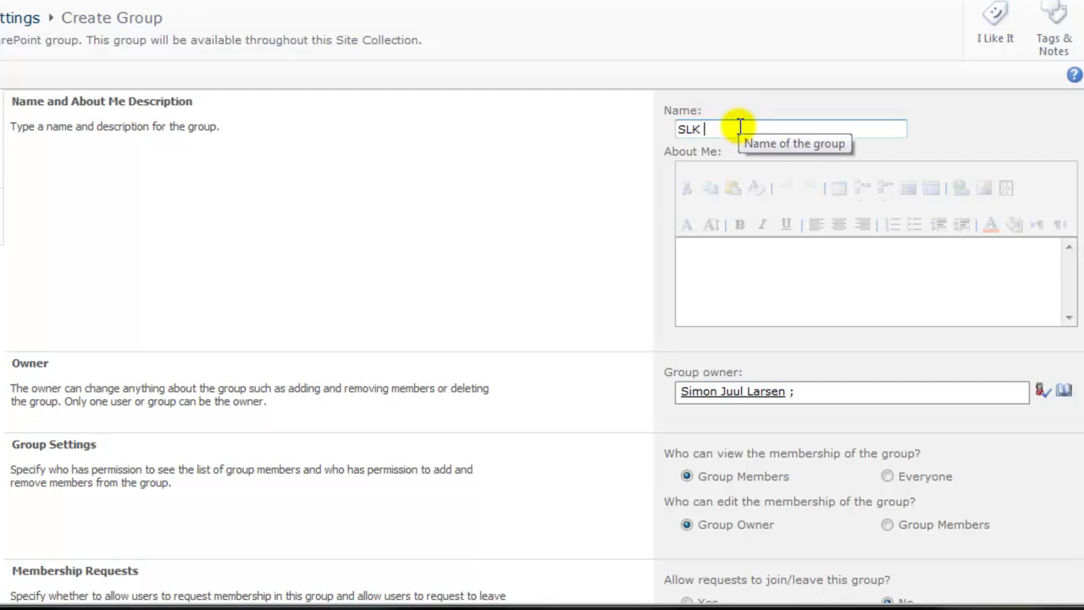
text(SLK Instructors)
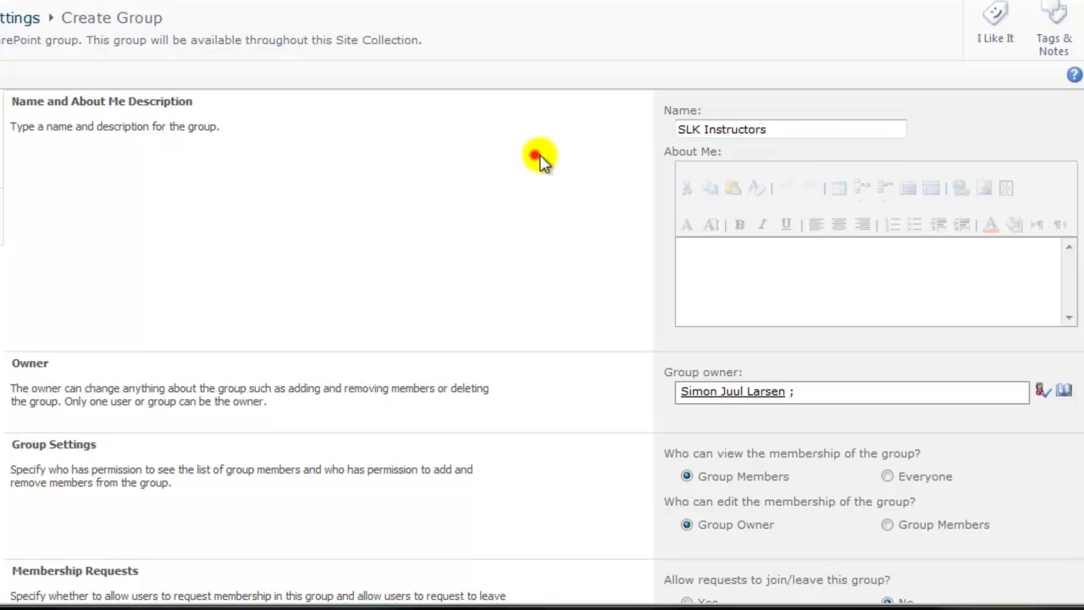
click(533, 160)
Give it Full Control and SLK Instructor permissions, create it, and return to the SLK home.
scroll(598, 164, down, 6)
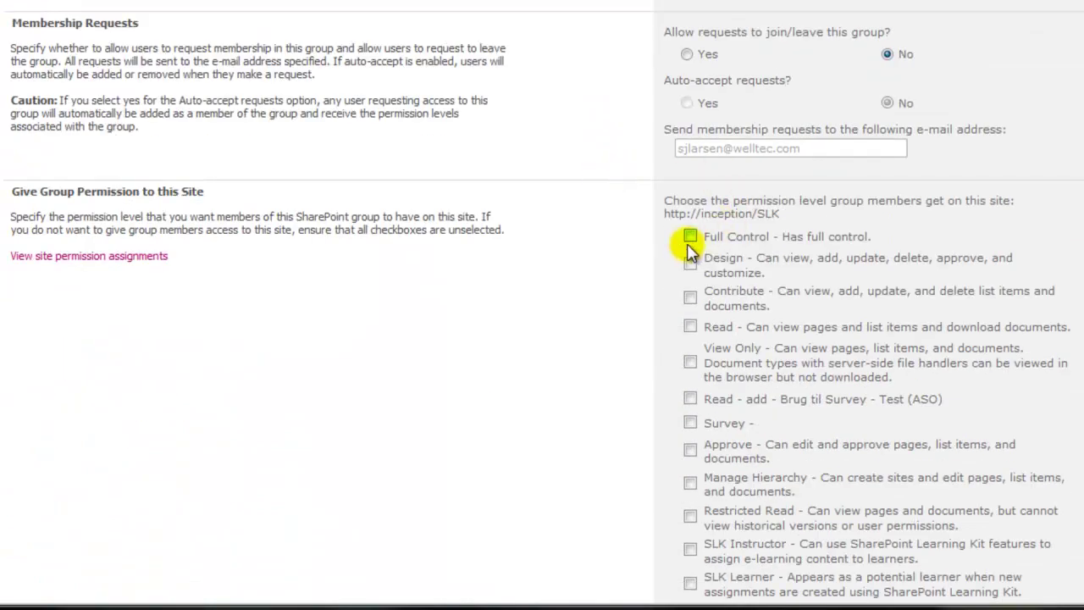
click(690, 236)
scroll(663, 269, down, 3)
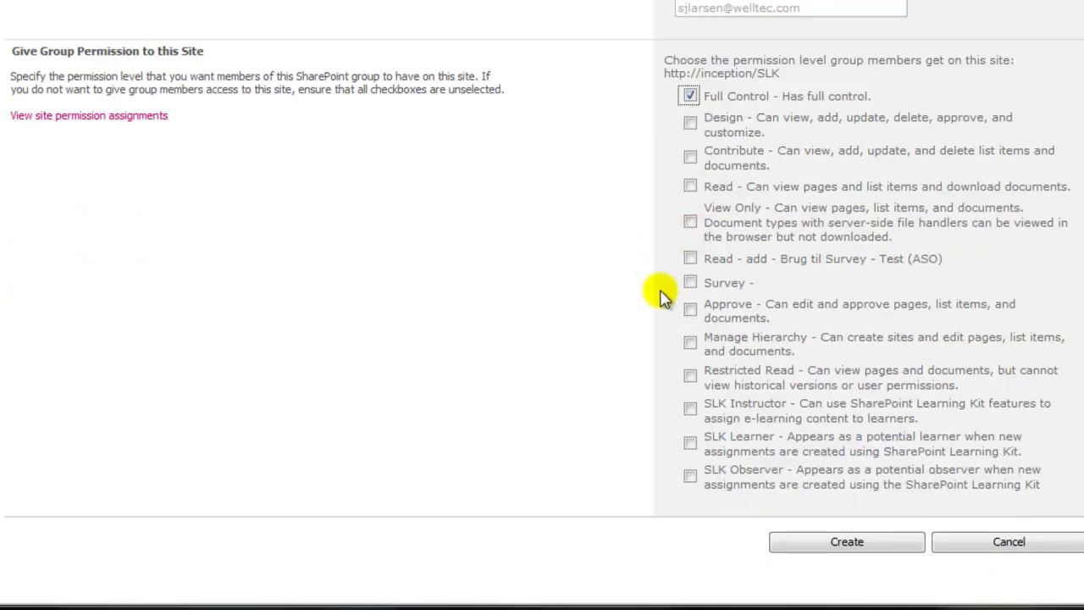
click(691, 408)
click(867, 542)
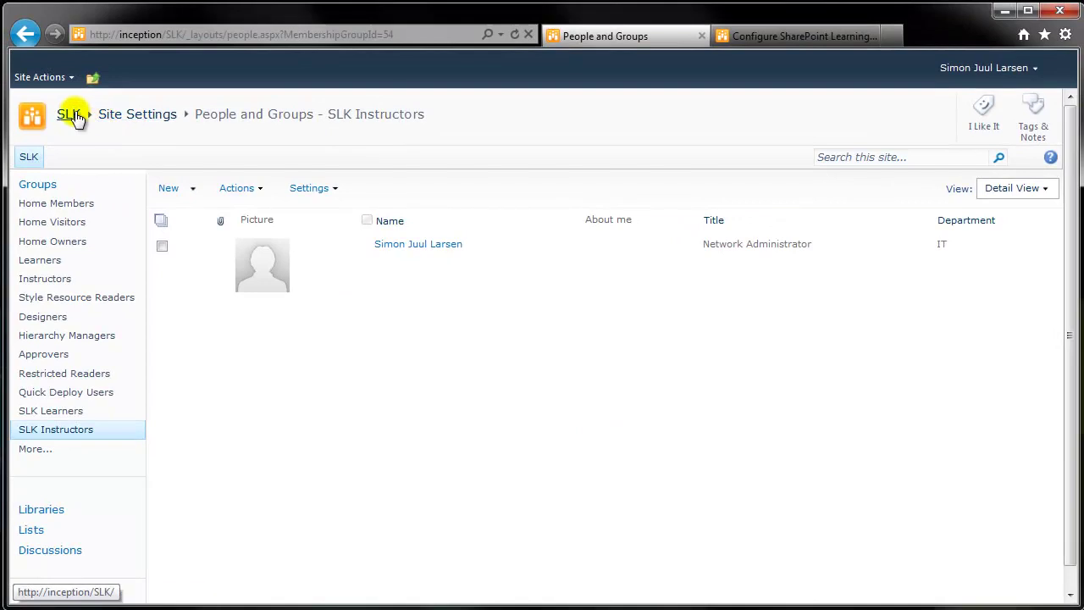
click(69, 114)
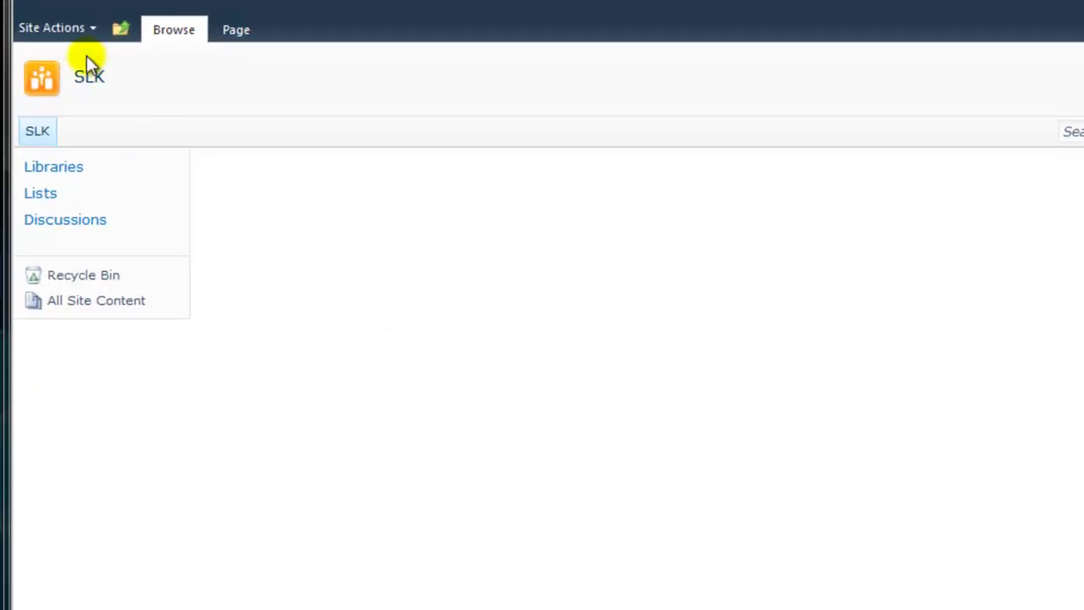
Create a Document Library named 'SLK Material' via Site Actions > More Options.
click(75, 28)
click(123, 294)
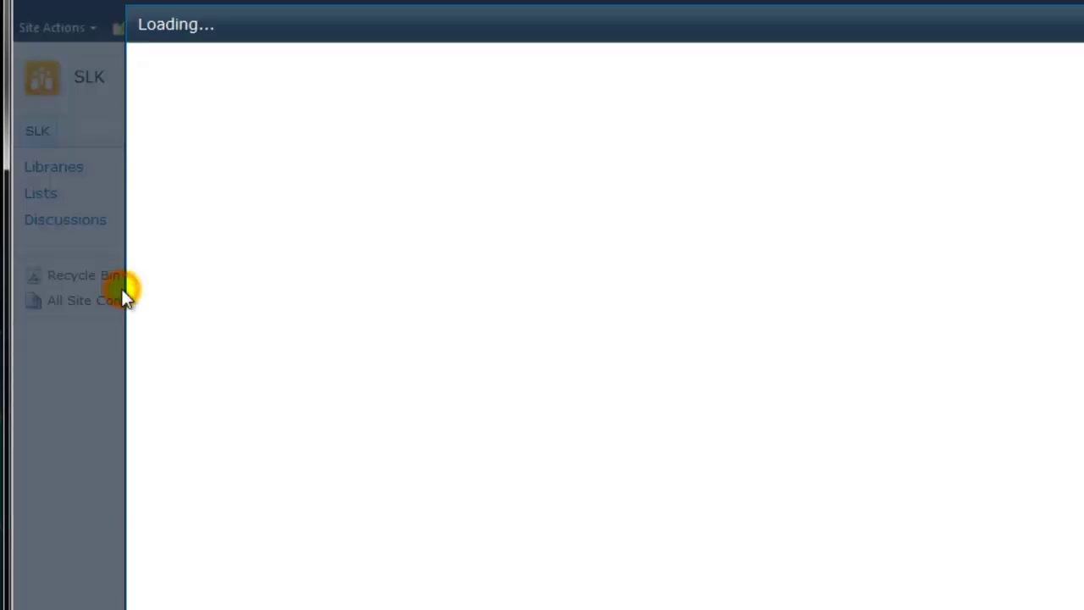
click(176, 199)
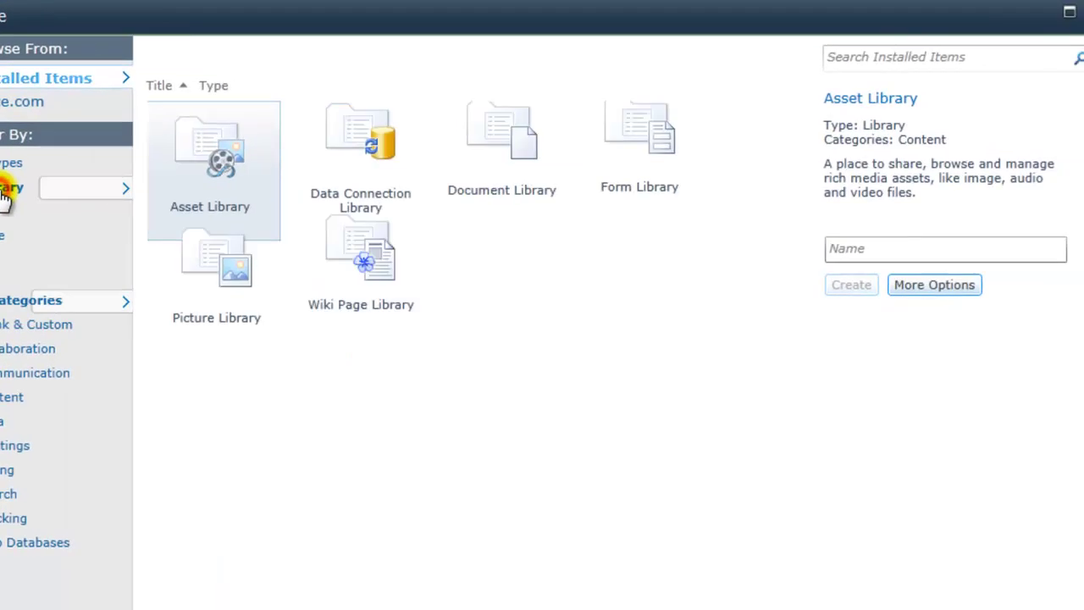
click(633, 199)
click(869, 261)
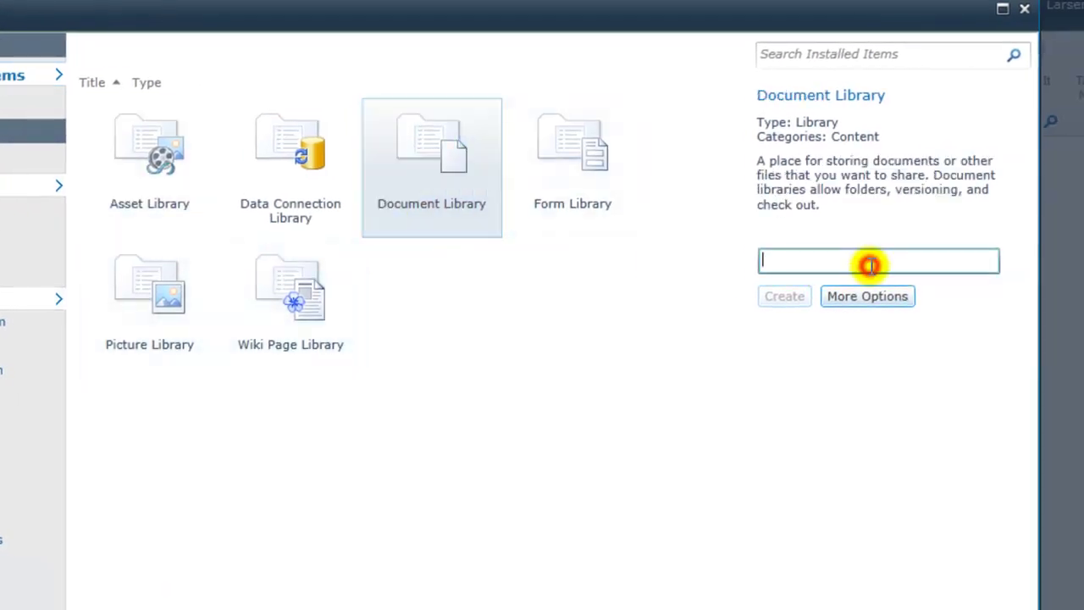
text(SLK Material)
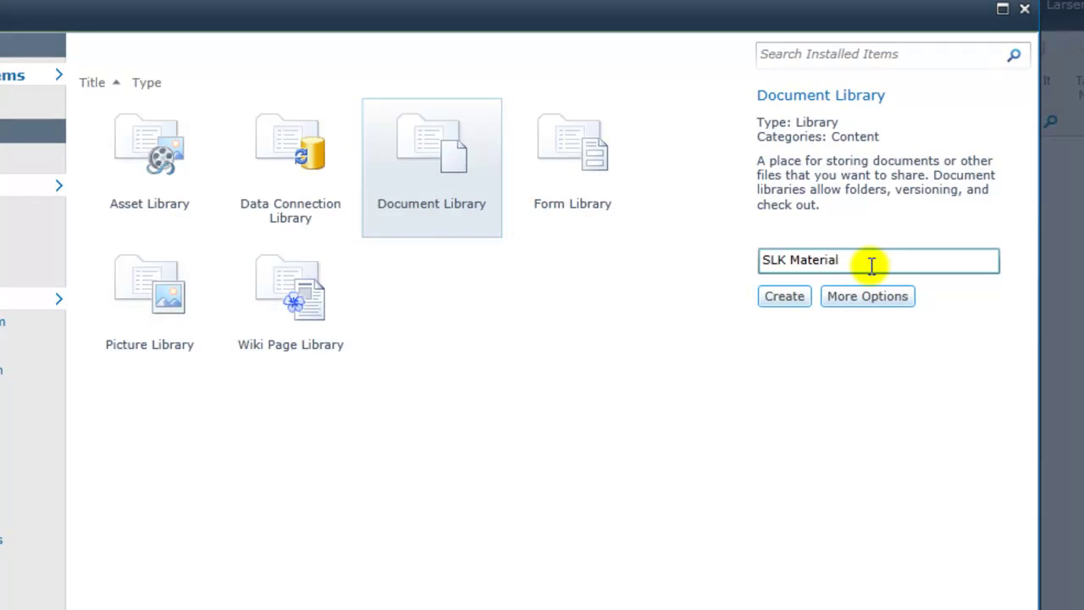
click(777, 297)
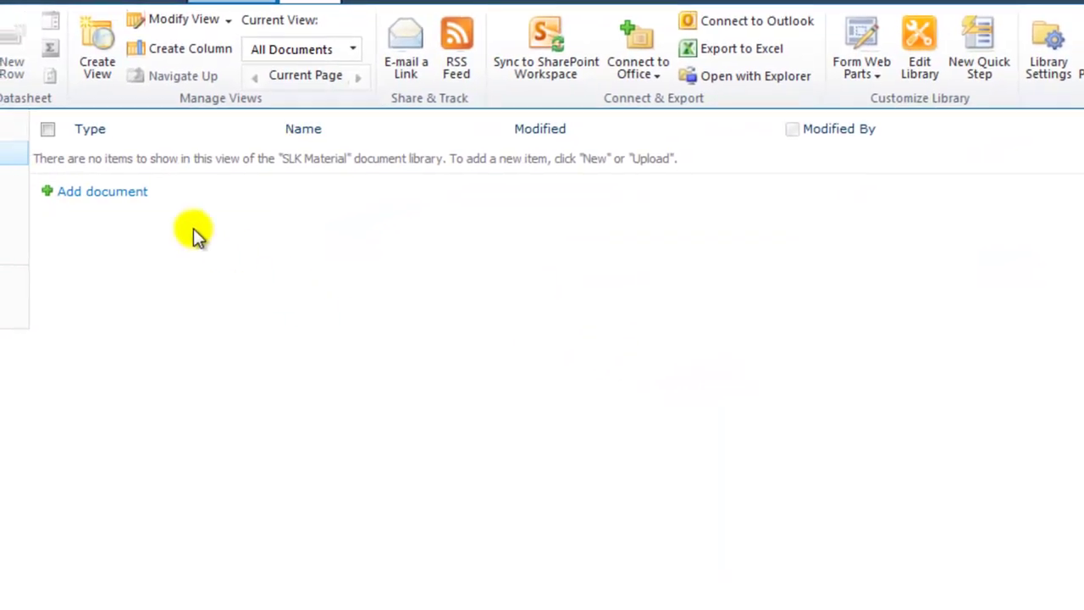
click(139, 192)
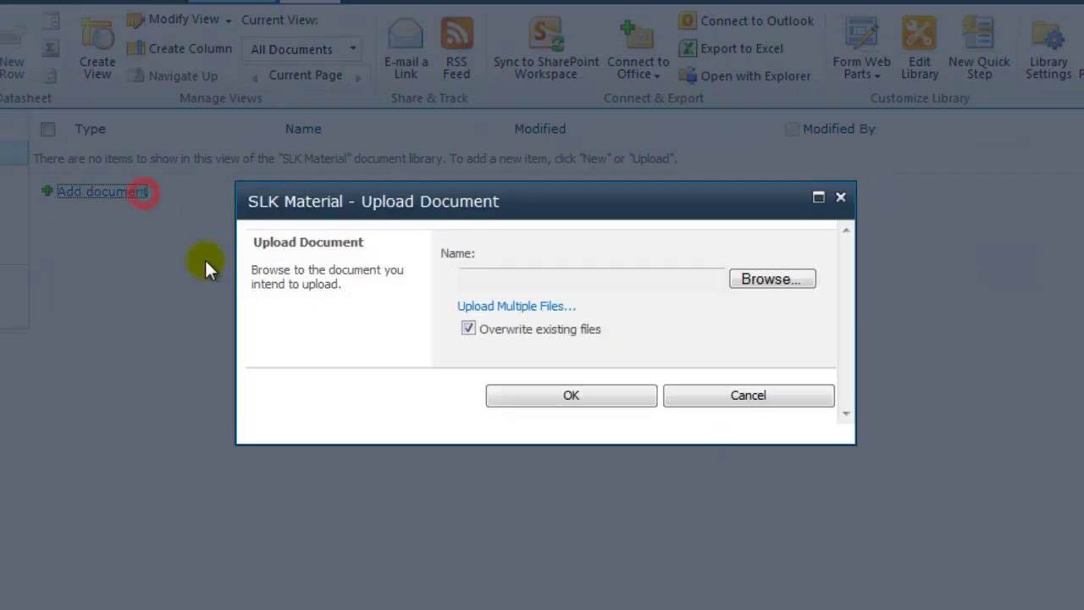
Upload Quiz 1.zip into the SLK Material library.
click(796, 279)
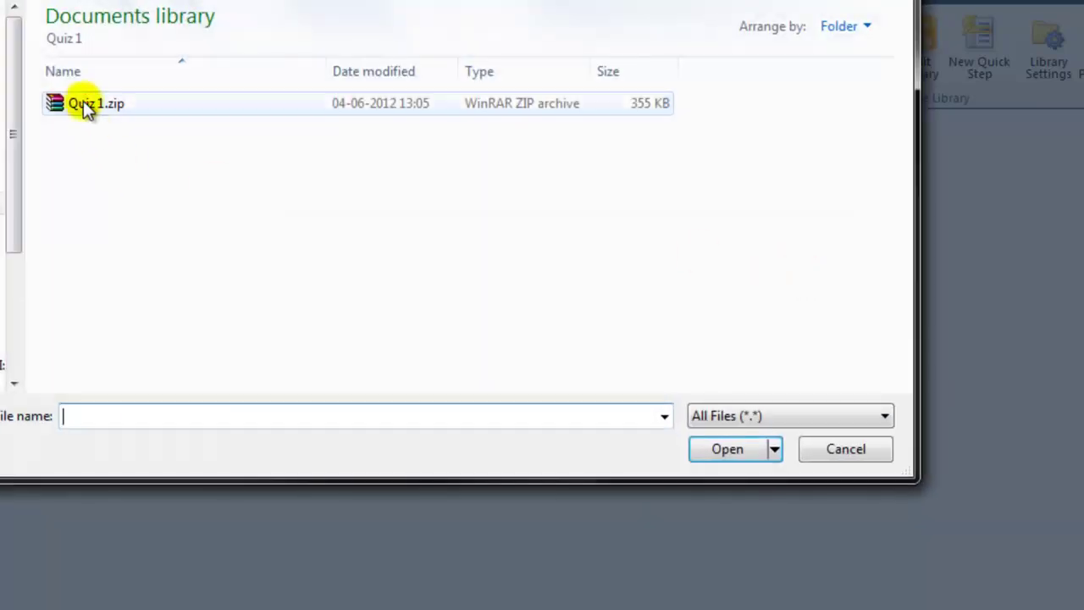
click(88, 111)
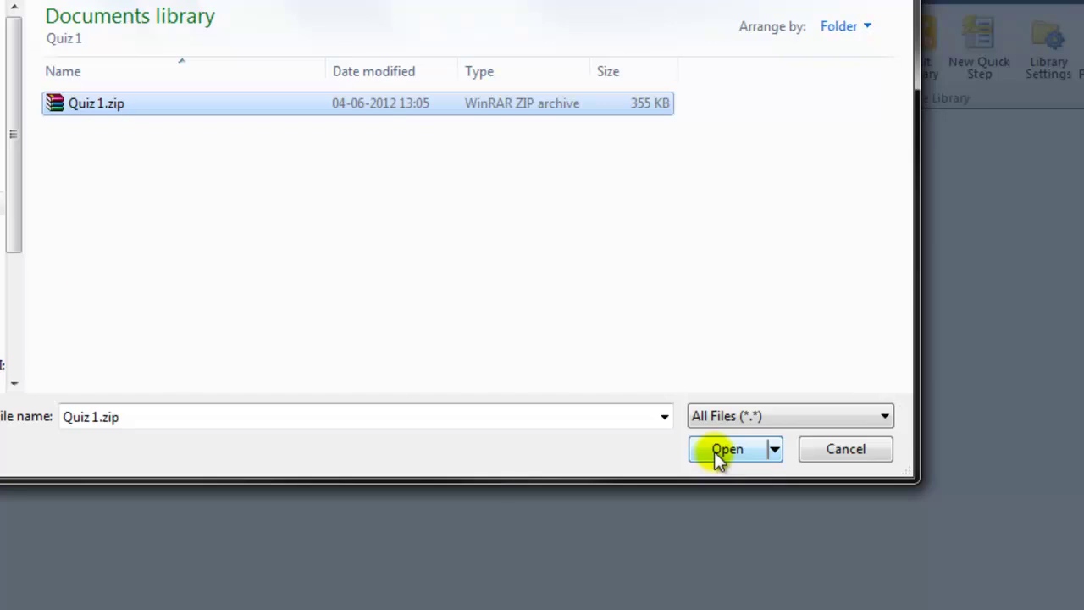
click(714, 452)
click(643, 397)
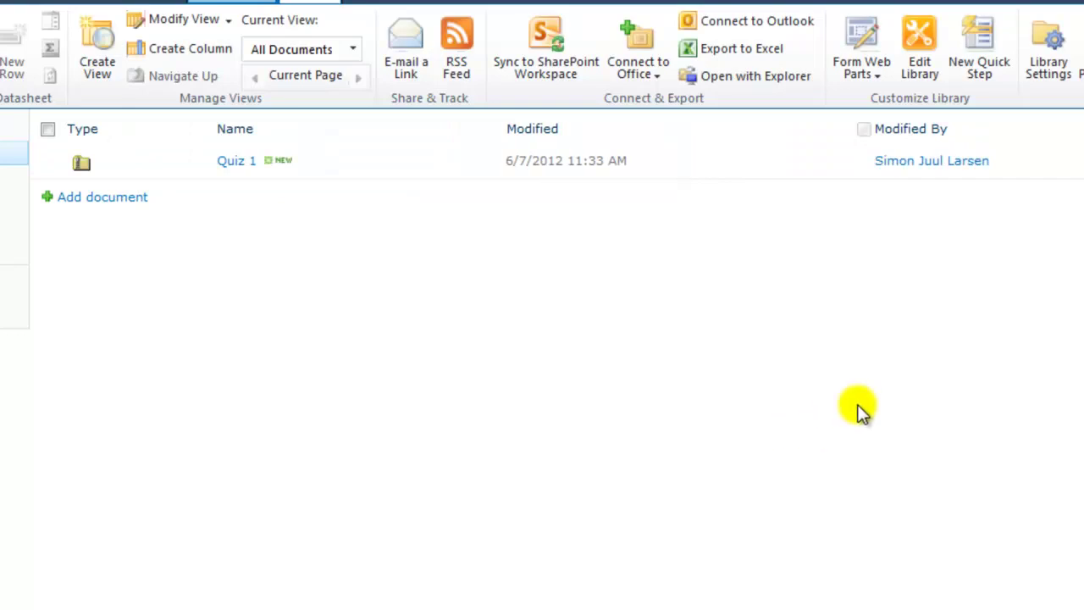
Set the SLK Material library's versioning to Create major versions and save it.
click(1050, 75)
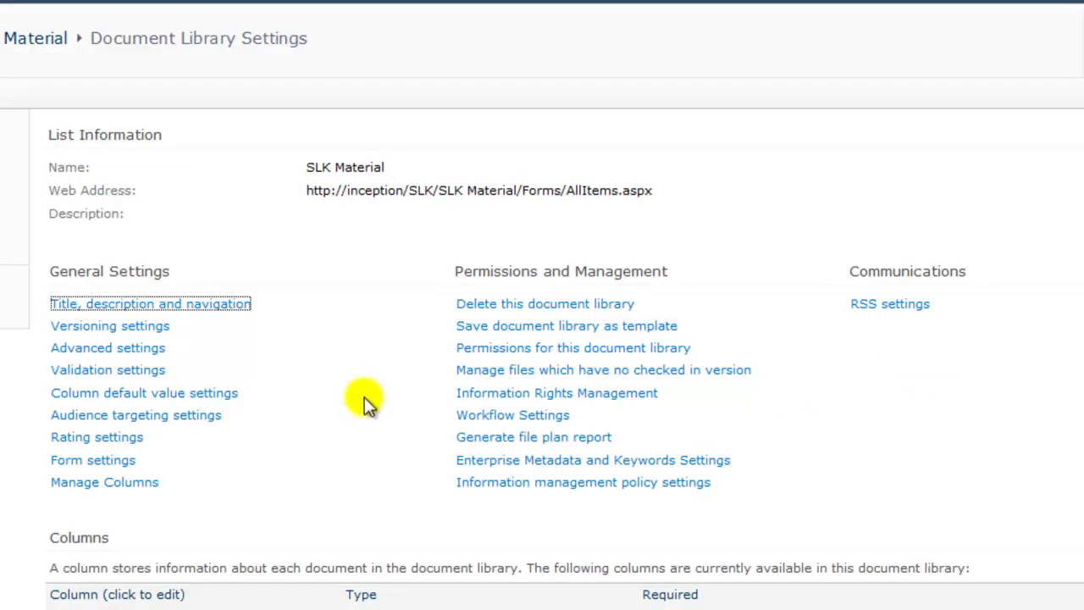
click(159, 329)
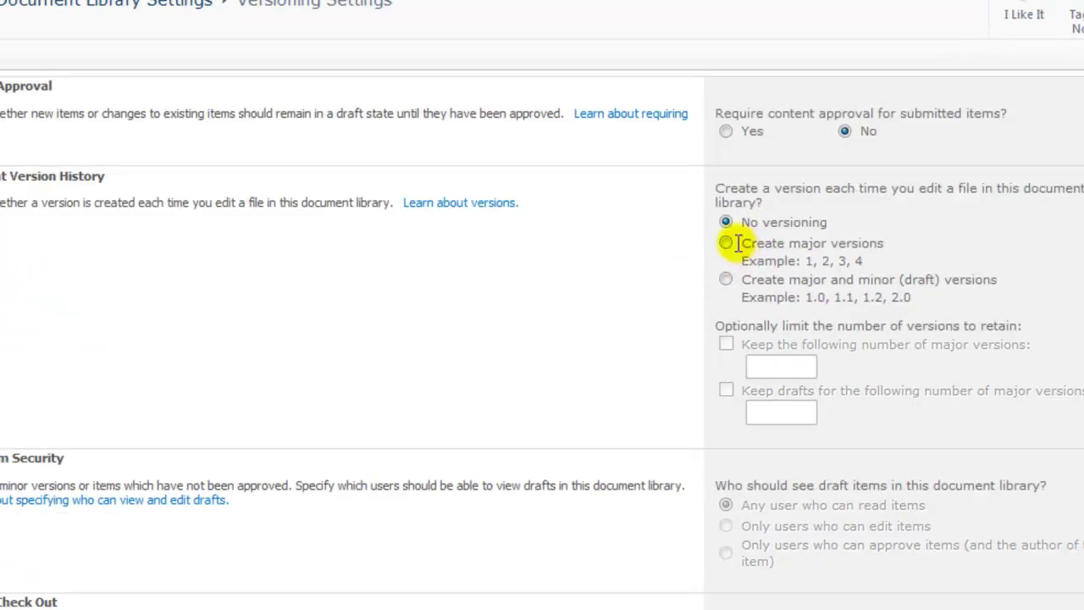
click(726, 242)
scroll(643, 305, down, 3)
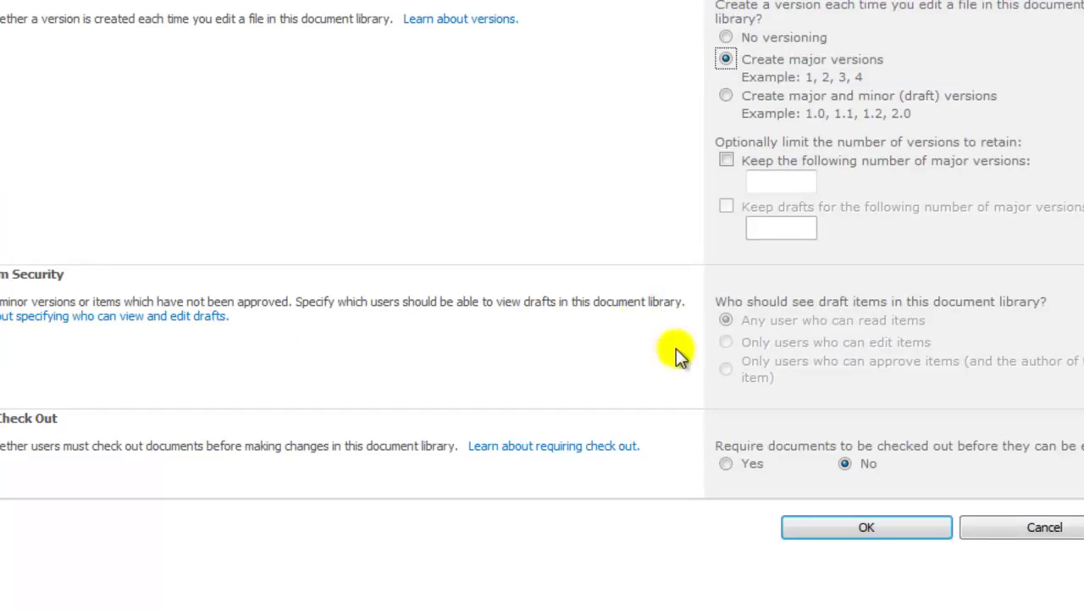
click(834, 527)
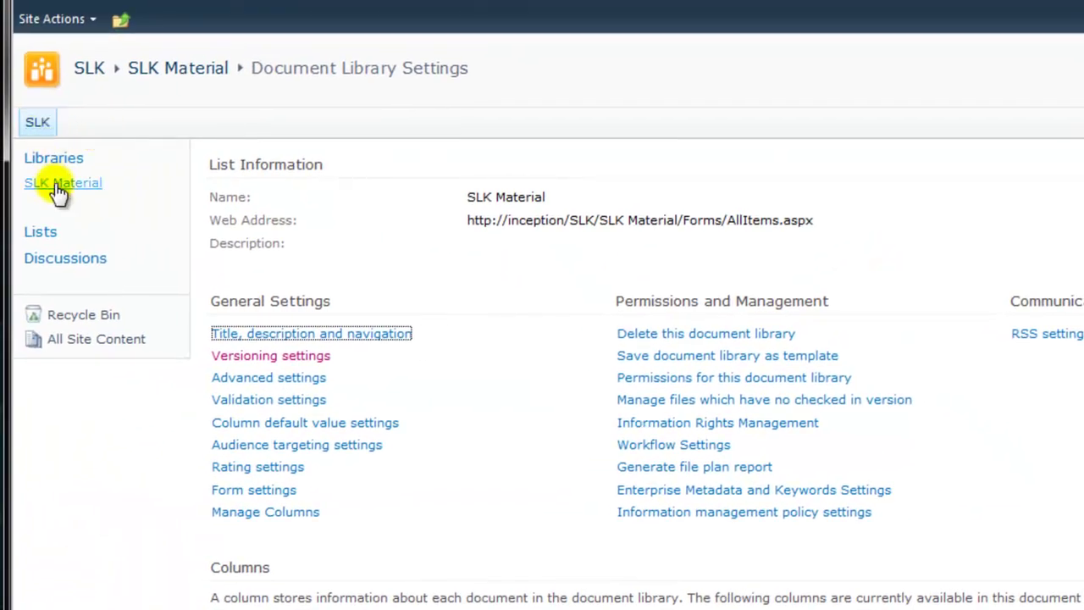
From SLK Material, assign Quiz 1 to the current SLK site via E-Learning Actions.
click(56, 185)
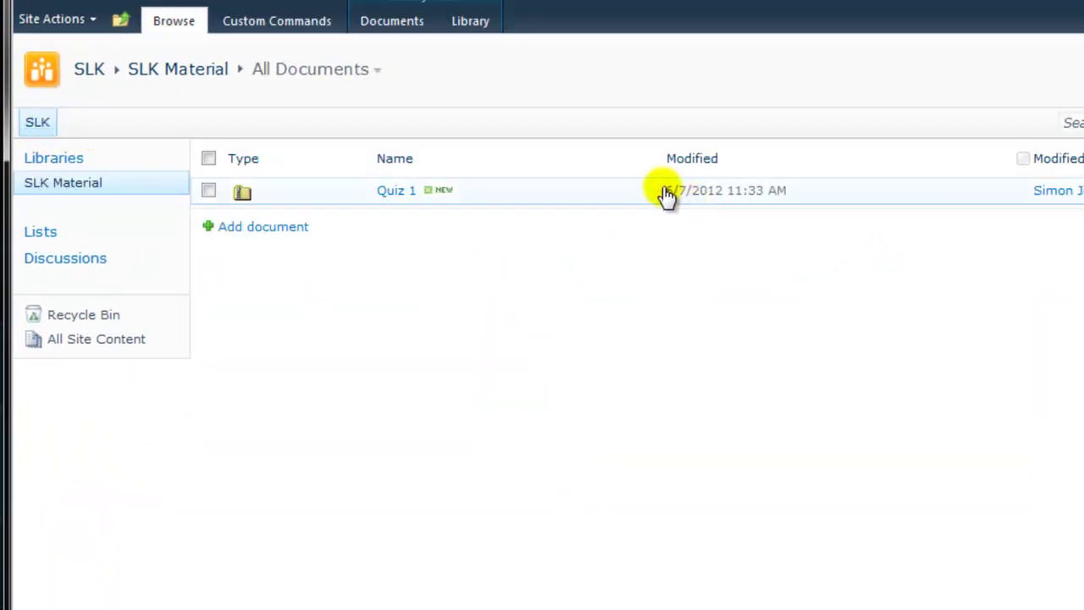
click(652, 192)
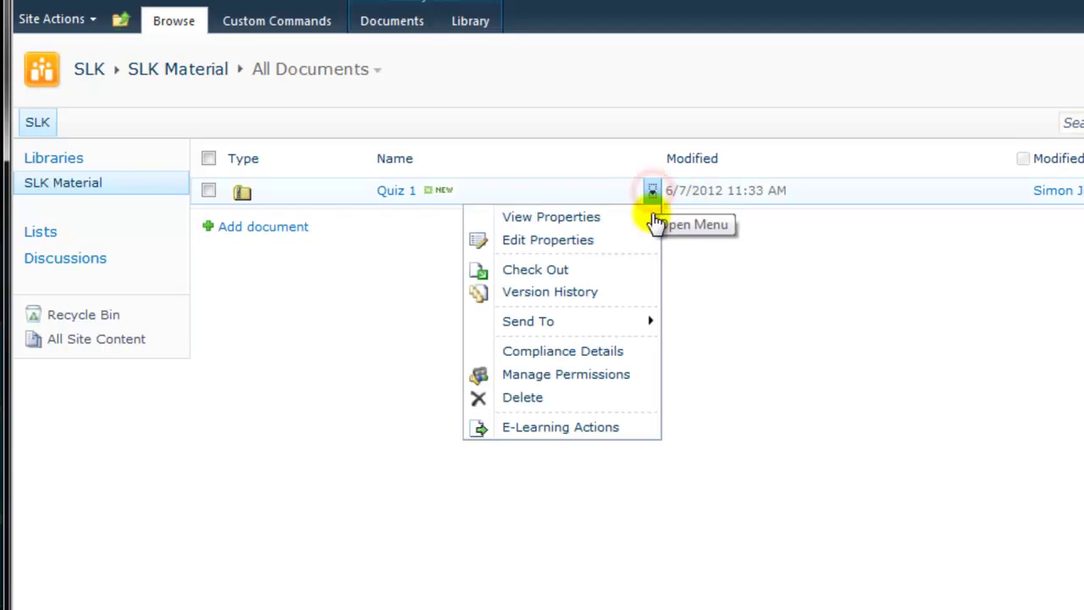
click(646, 424)
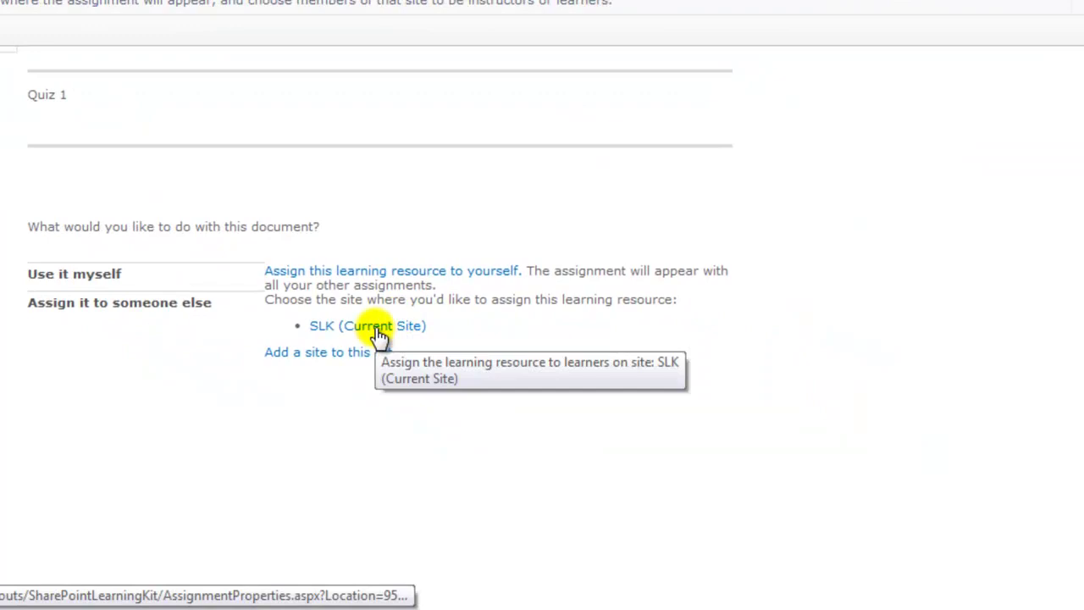
click(378, 332)
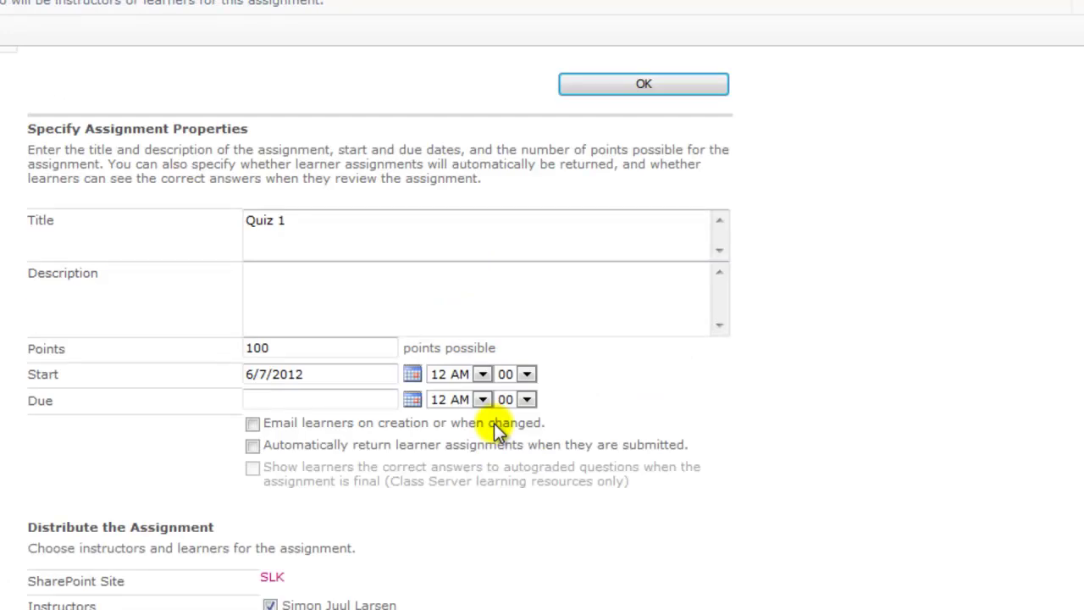
Assign Quiz 1 to the SLK Learners group with description 'First assignment' and create it.
scroll(494, 423, down, 3)
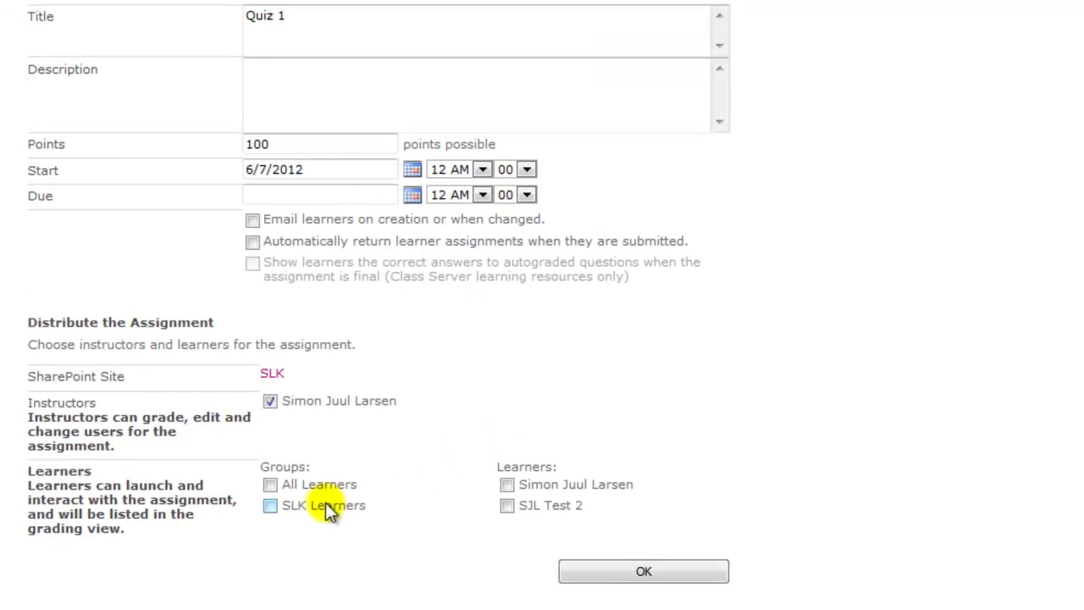
click(325, 502)
click(665, 117)
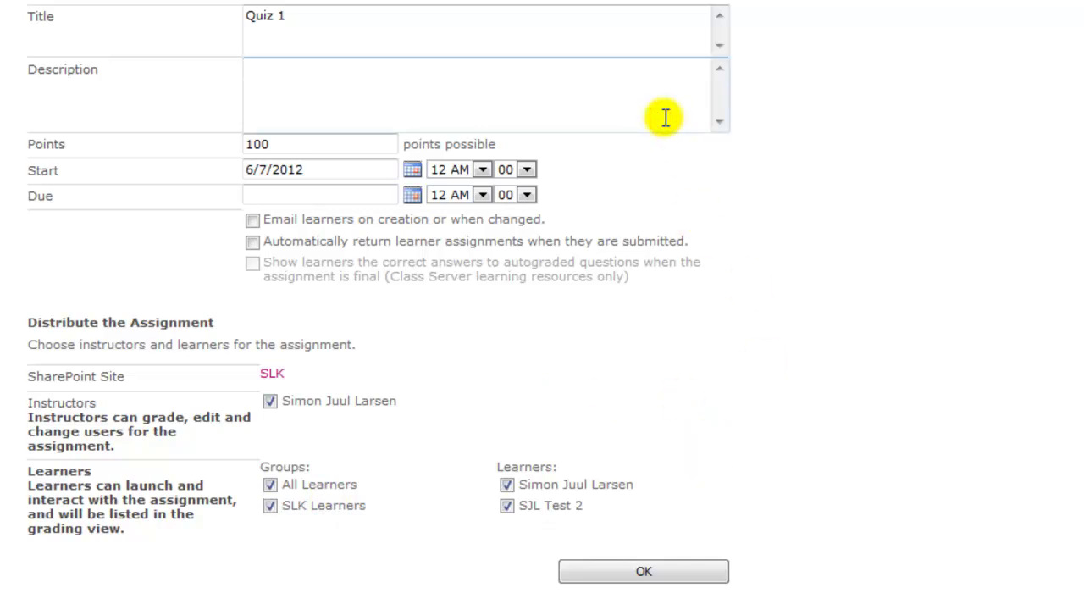
text(First assignment)
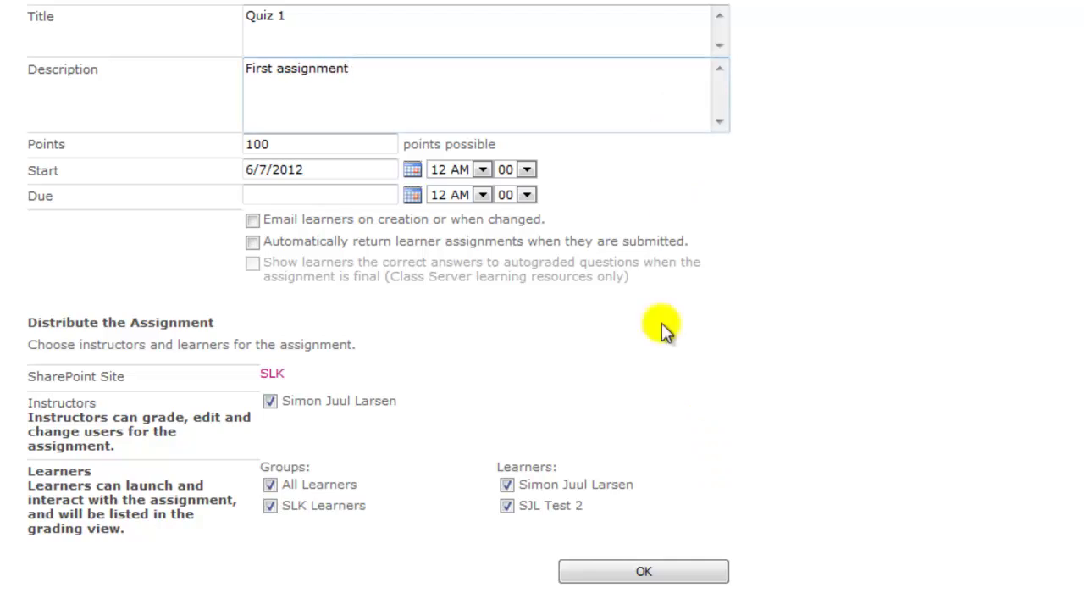
click(665, 573)
click(665, 572)
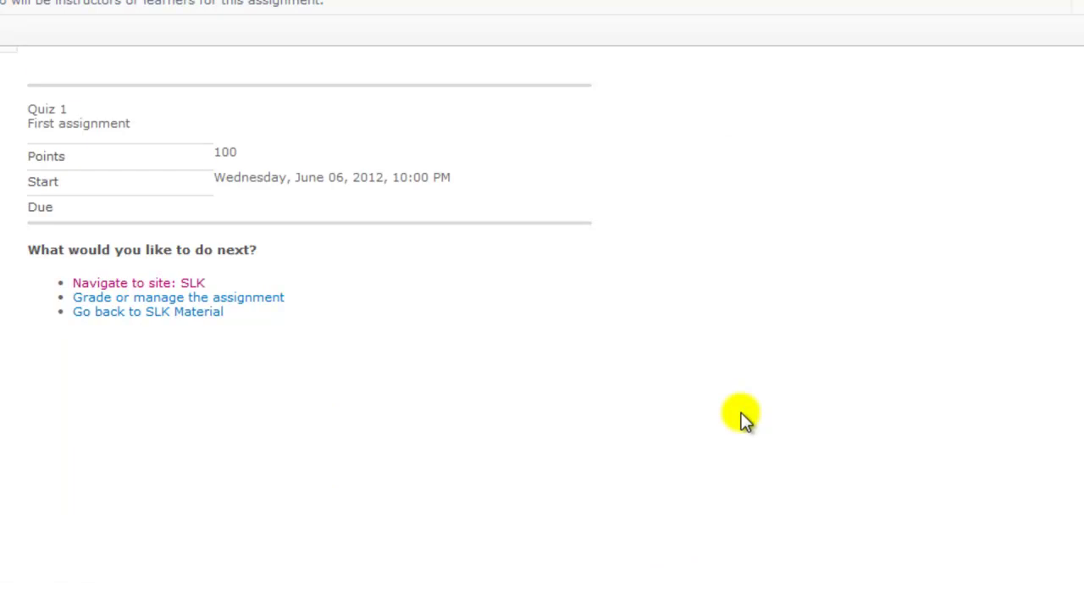
Add the Miscellaneous AssignmentListWebPart to the SLK home page's left zone and stop editing.
click(127, 286)
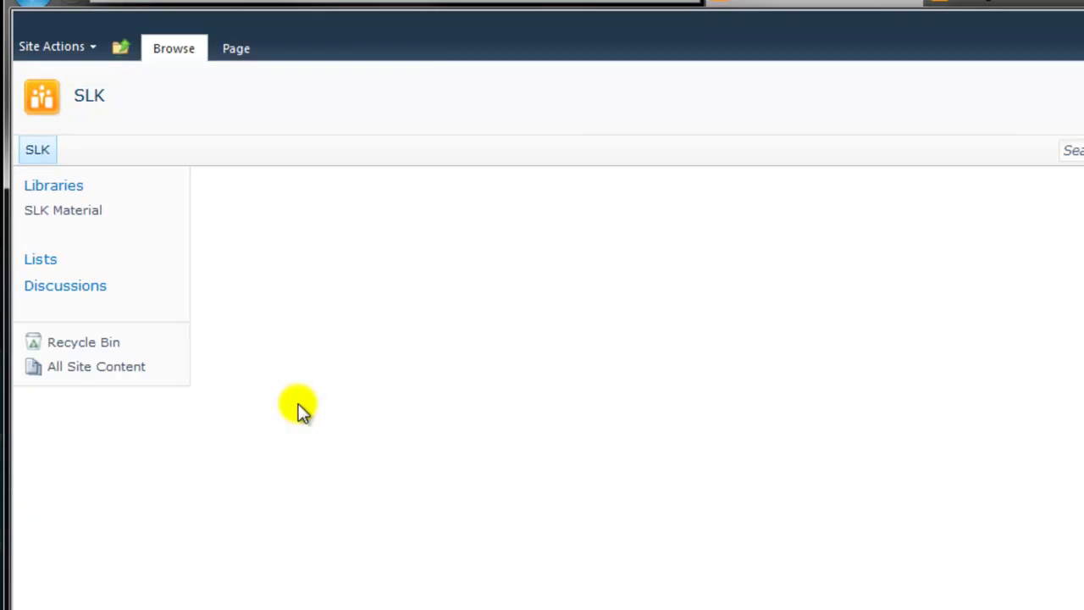
click(234, 48)
click(69, 93)
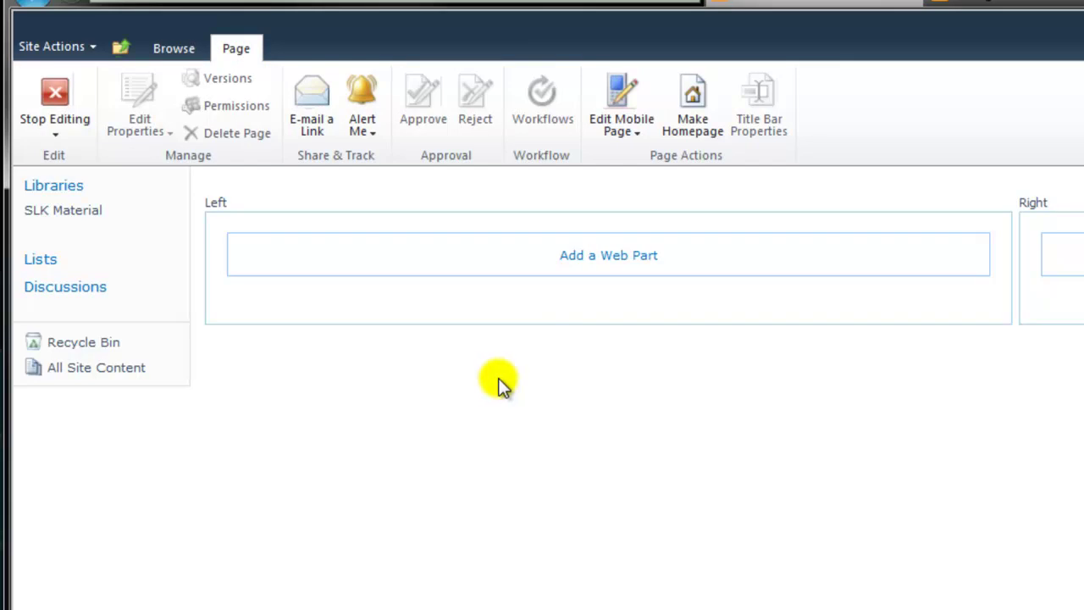
click(592, 258)
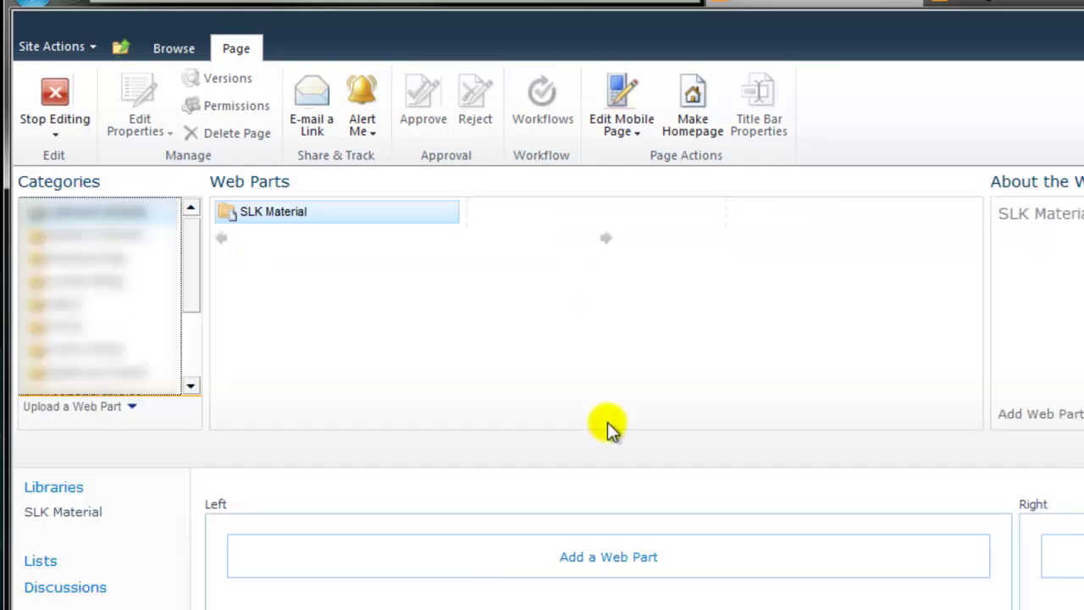
drag(186, 276, 184, 341)
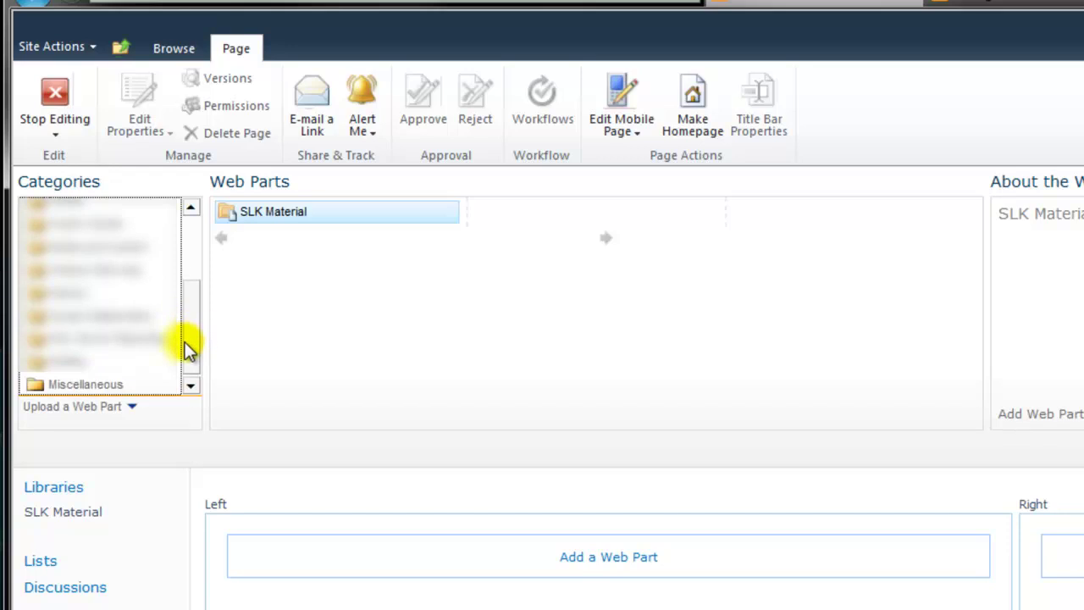
click(115, 386)
click(386, 213)
click(1068, 442)
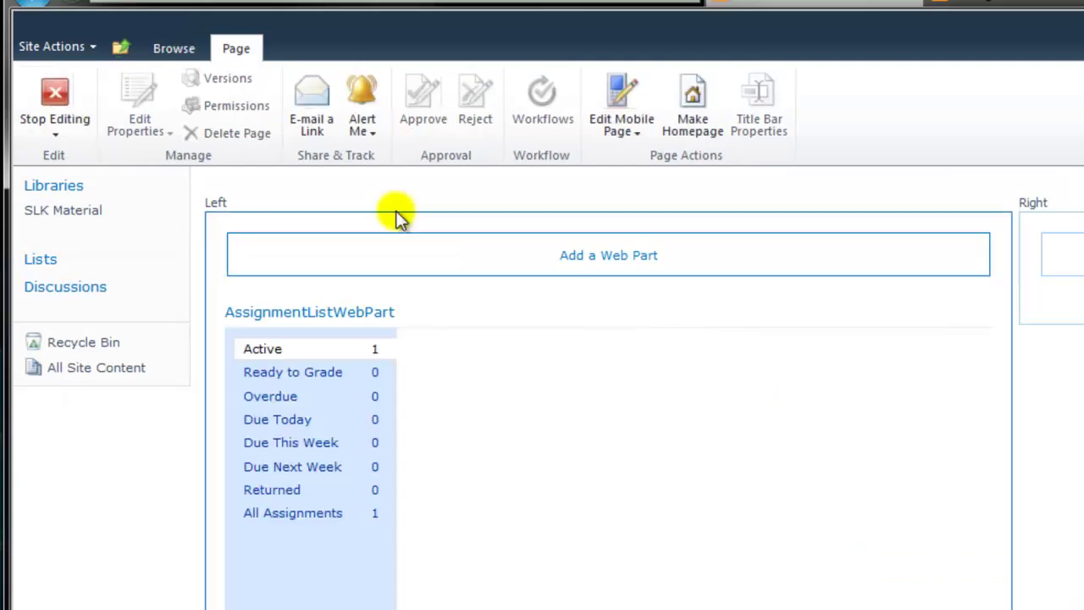
click(53, 93)
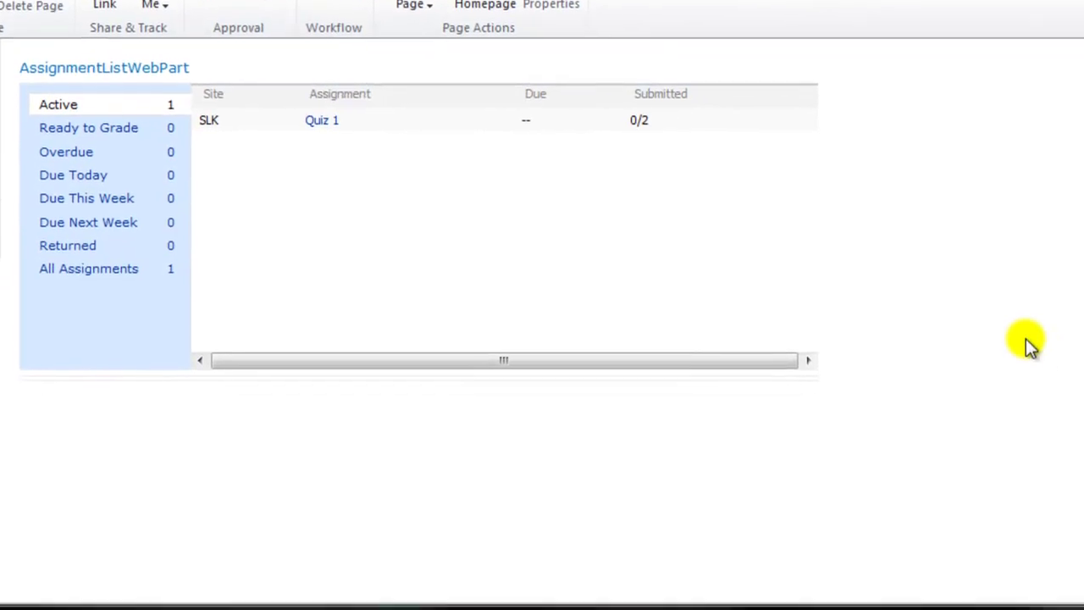
Open Quiz 1's grading page from the assignment list, close it, then reopen it.
click(317, 121)
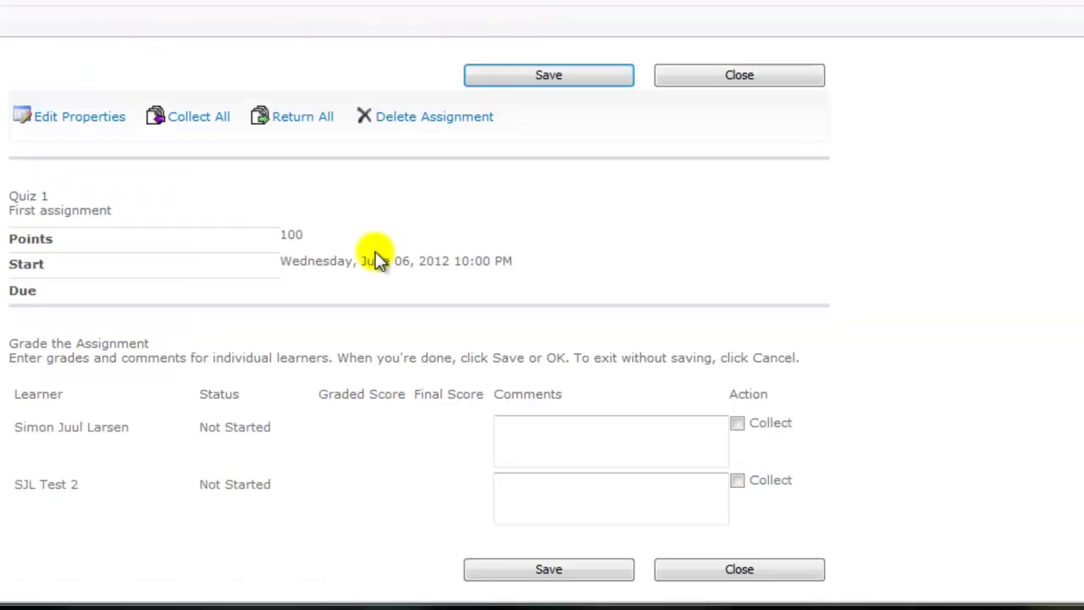
scroll(375, 252, down, 1)
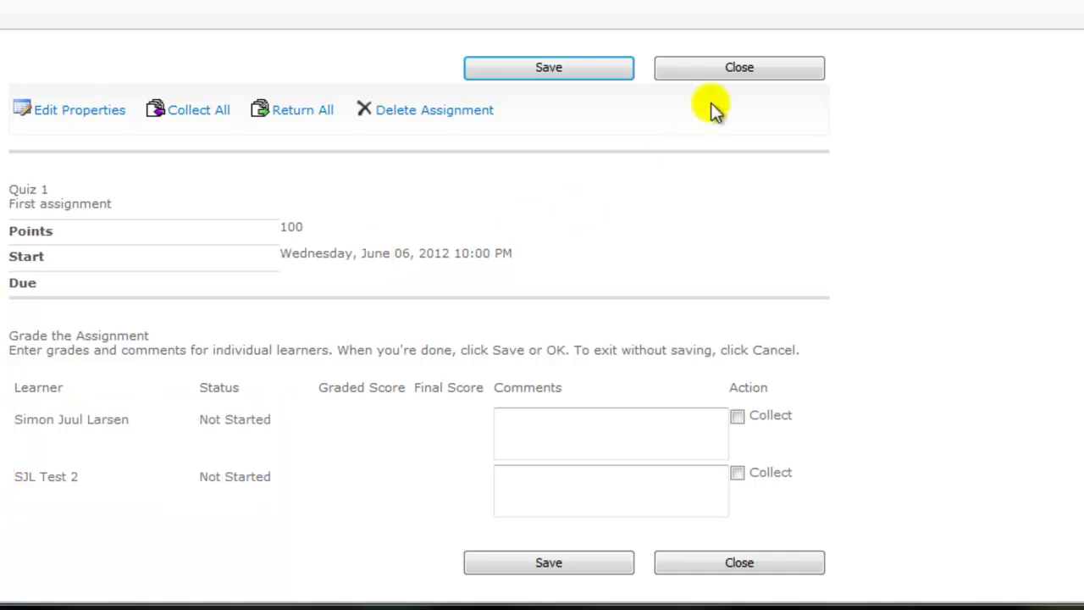
click(727, 76)
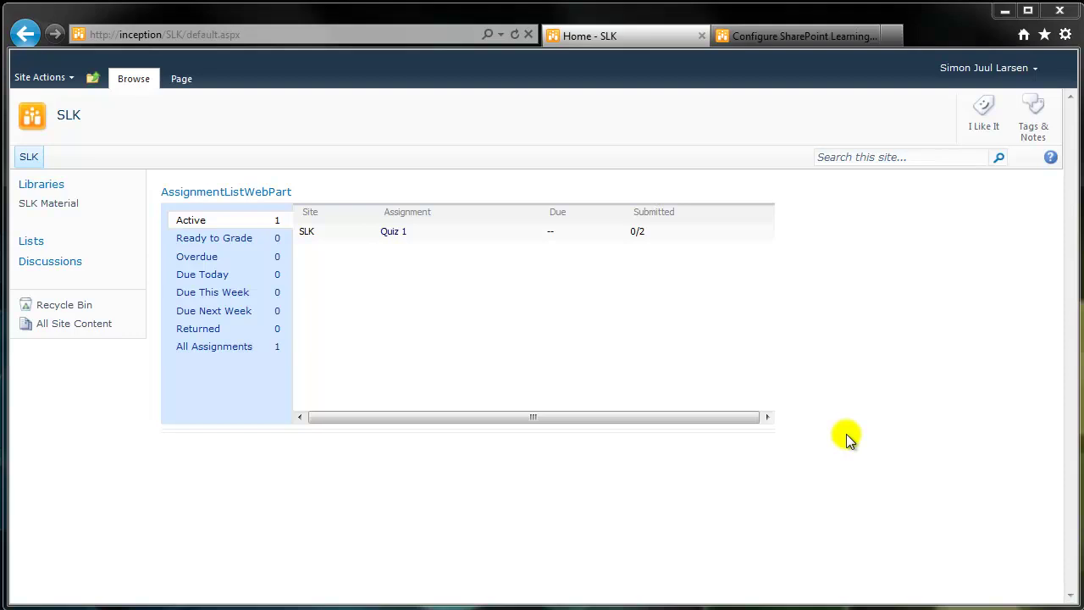
click(391, 232)
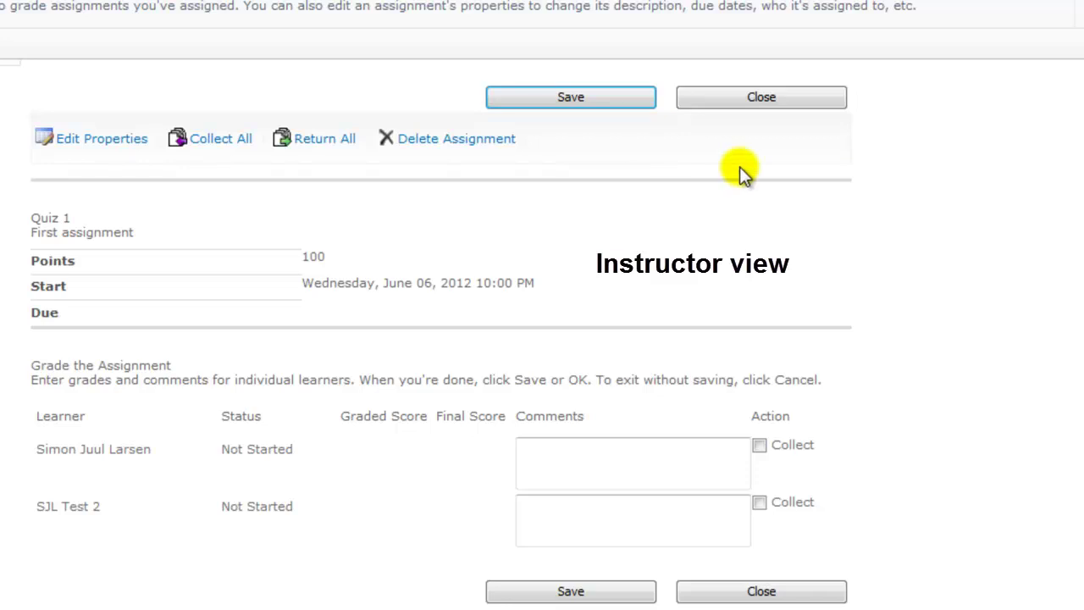
Sign in as the learner, open Quiz 1 from the To Do list and begin it.
click(797, 95)
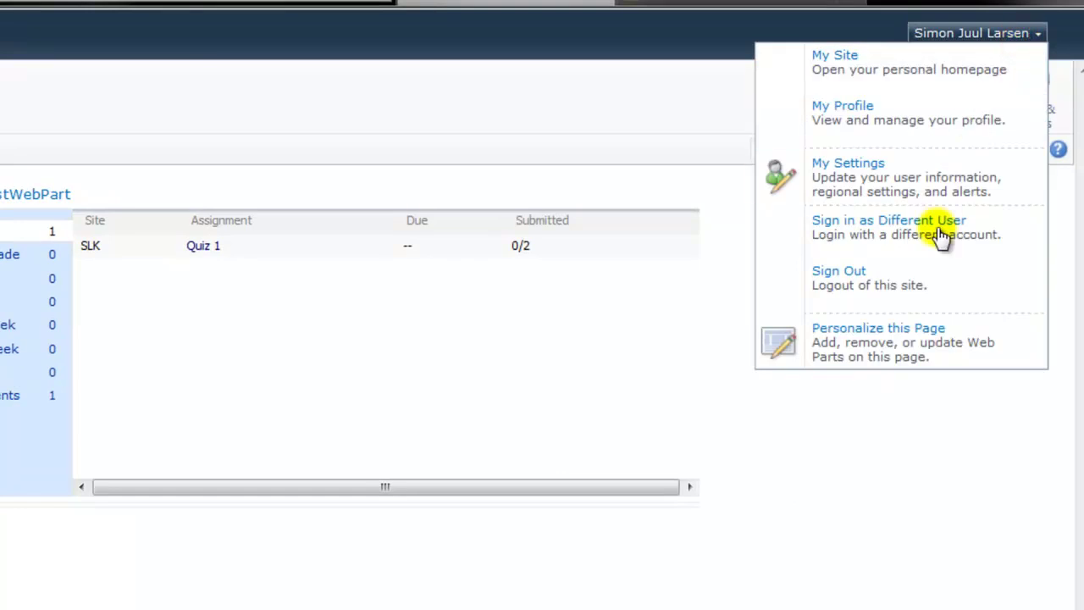
click(937, 232)
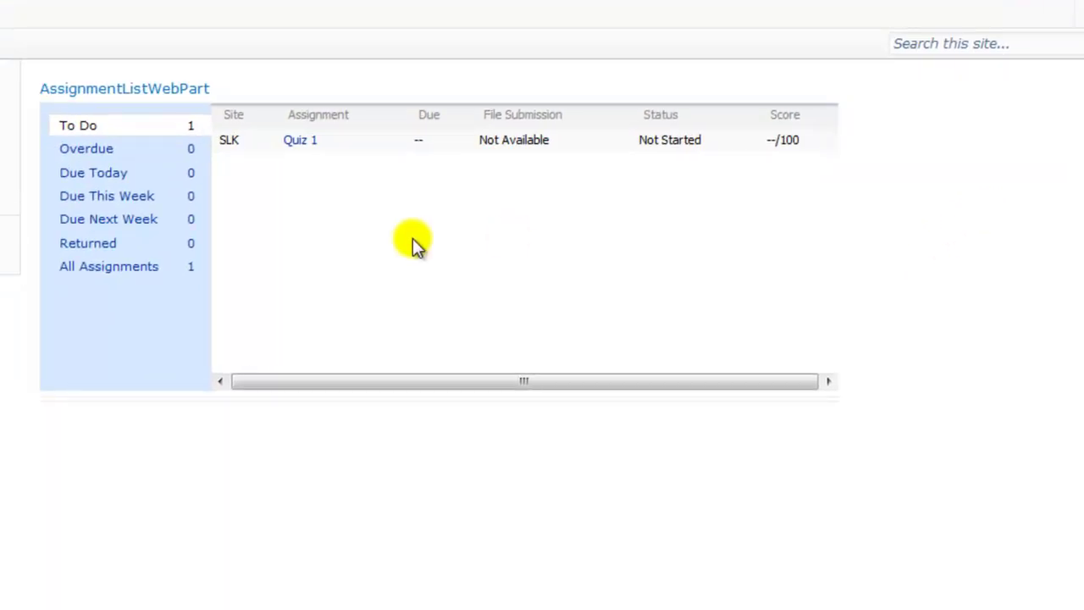
click(300, 142)
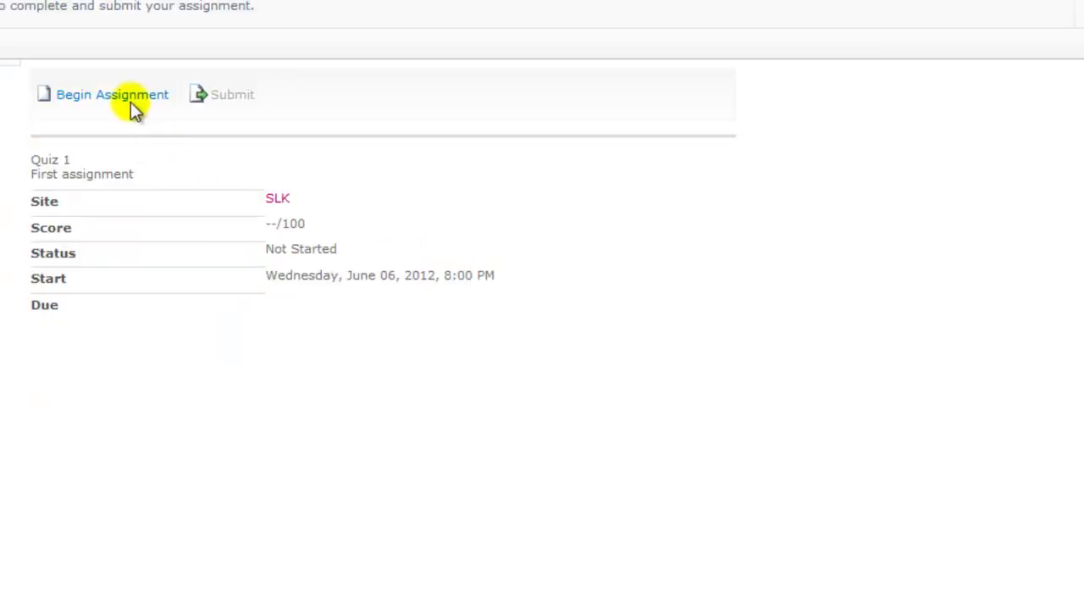
click(133, 96)
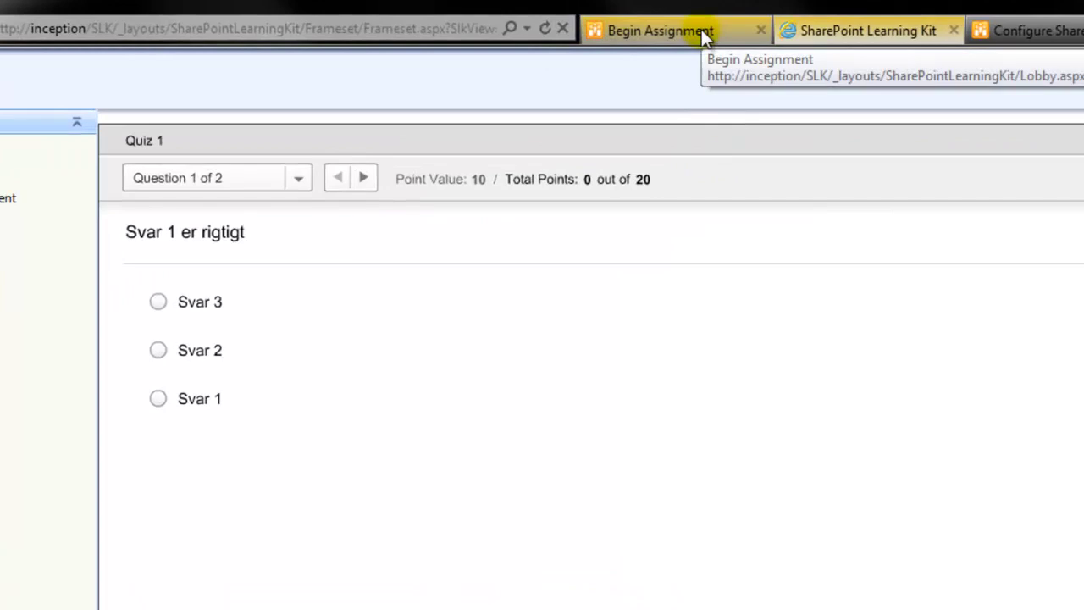
Refresh the assignment overview tab to update Quiz 1's status, then return to the quiz.
click(701, 30)
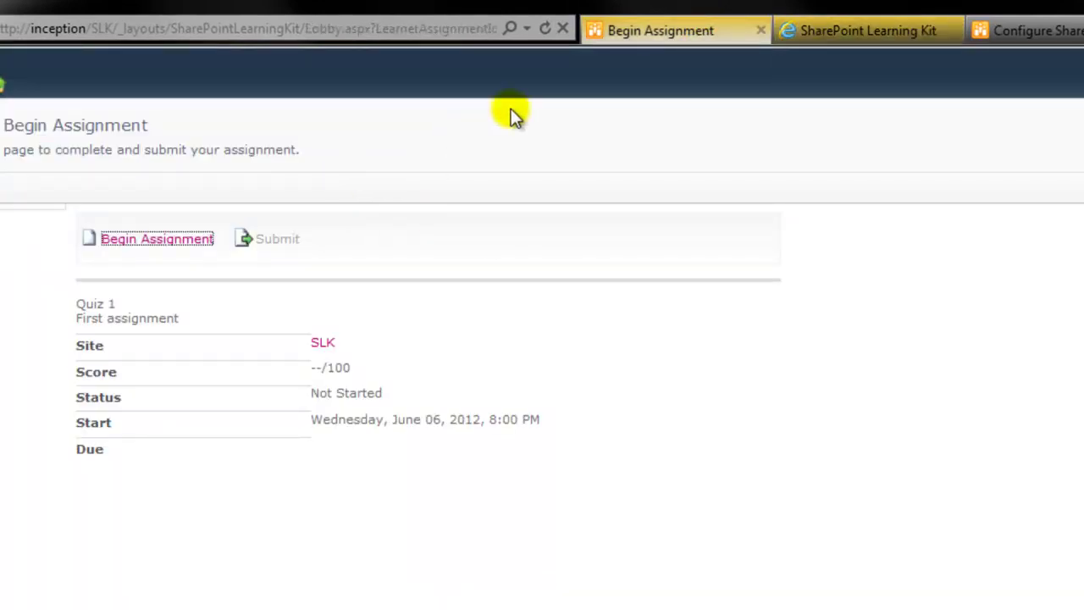
click(547, 29)
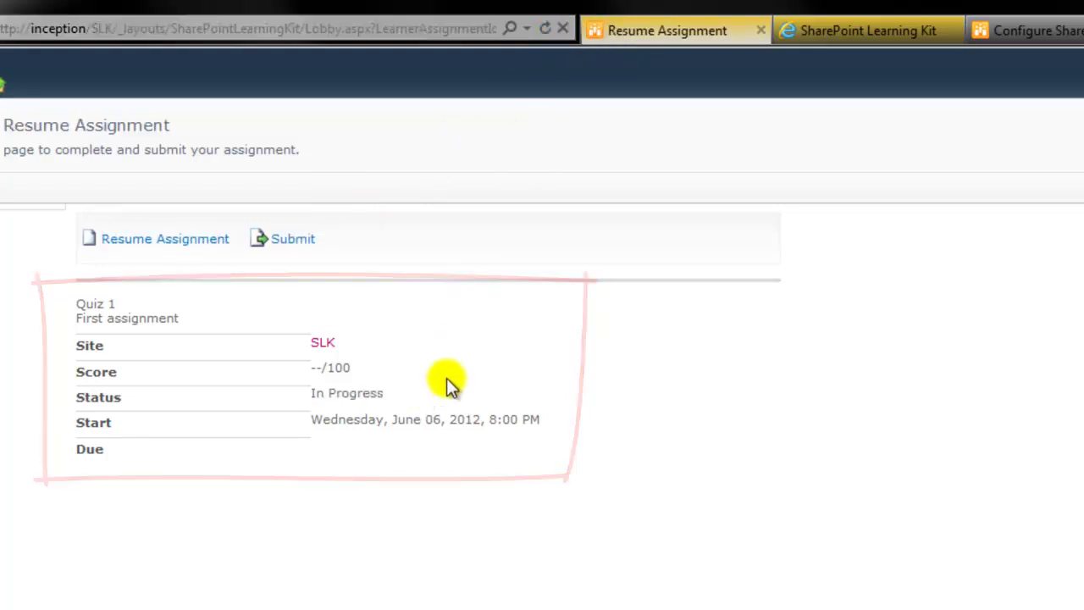
click(864, 32)
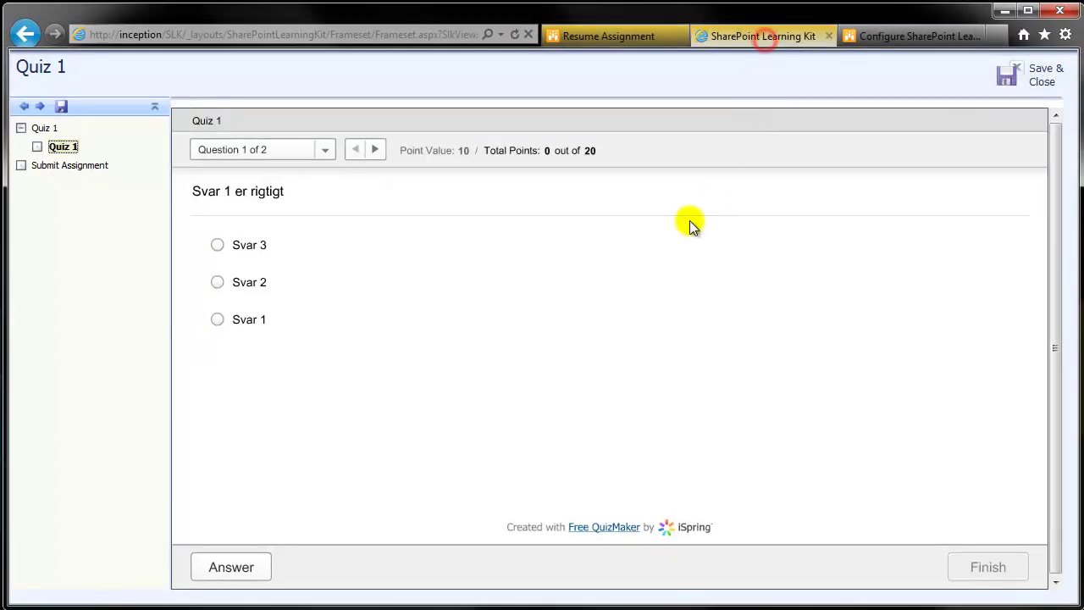
Answer Question 1 with Svar 1 and Question 2 with True, confirming each result.
click(284, 319)
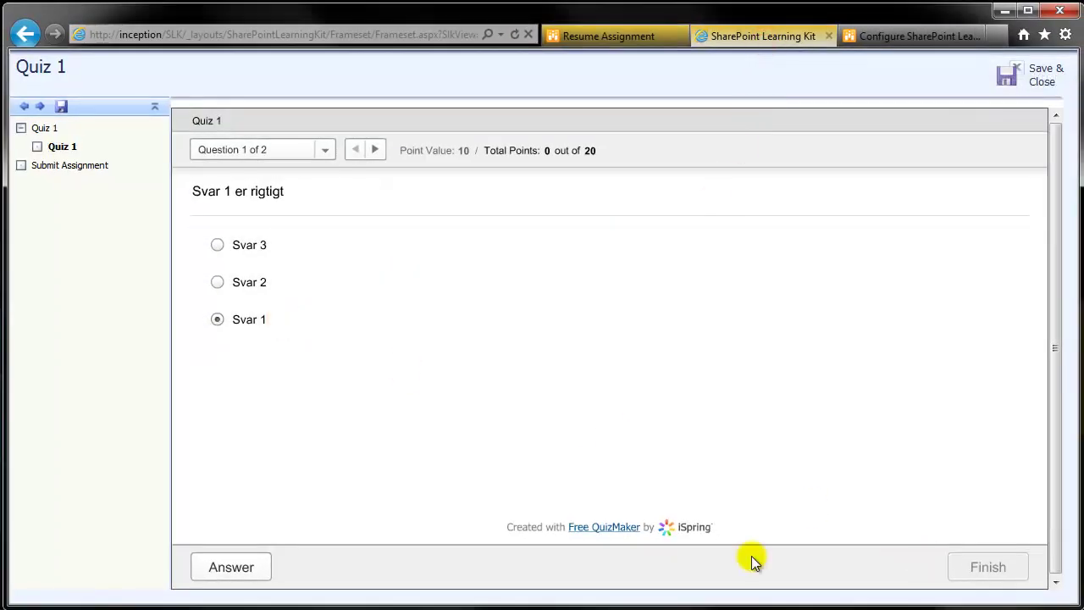
click(249, 573)
click(613, 365)
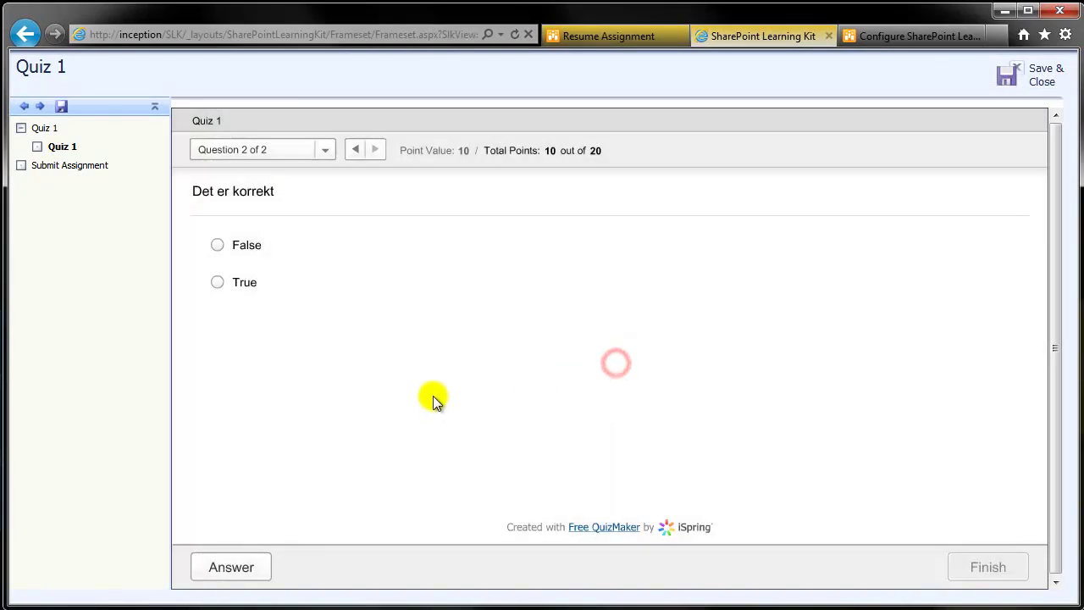
click(249, 285)
click(227, 568)
click(593, 364)
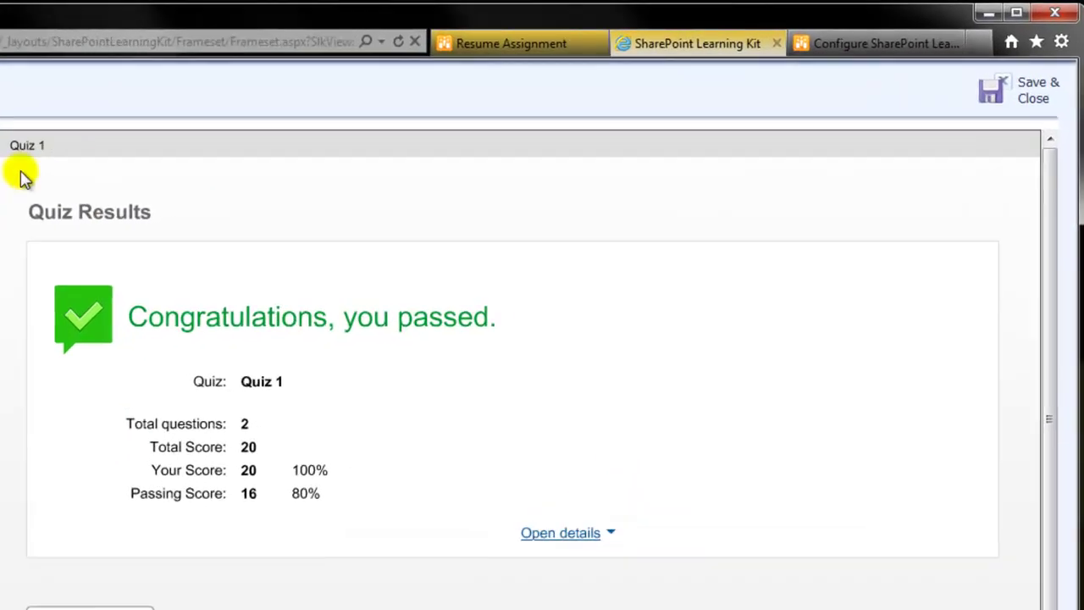
Save and close Quiz 1, then view All Assignments on the SLK home page.
click(1035, 89)
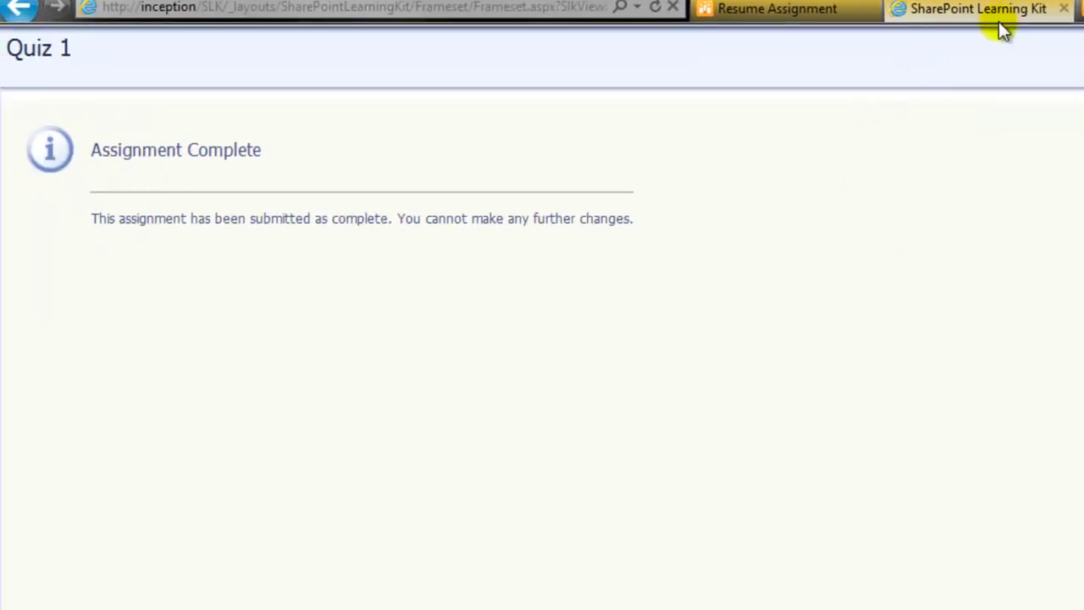
click(1065, 10)
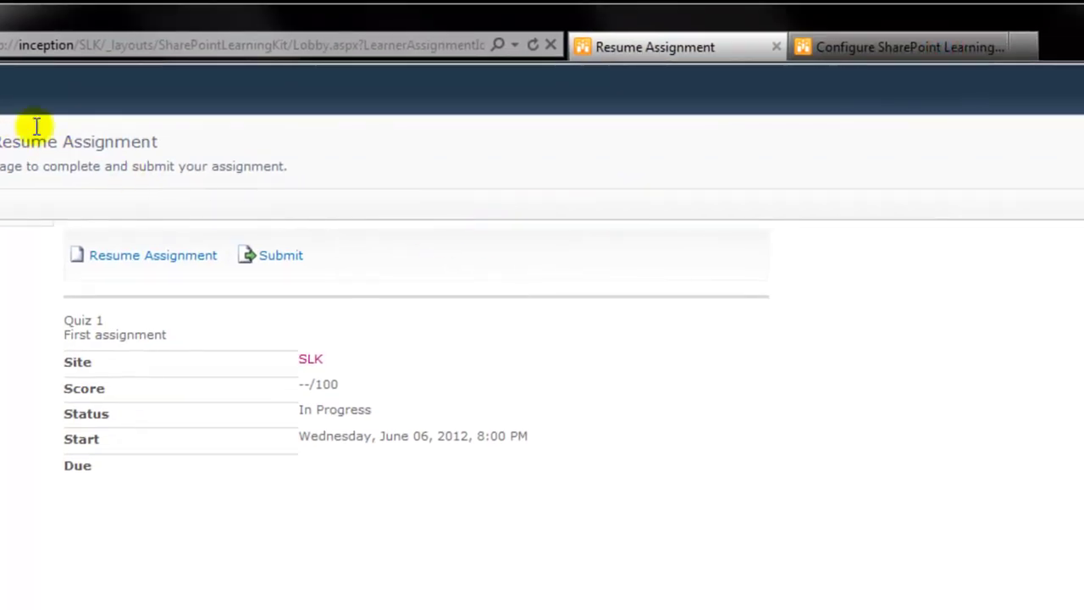
click(533, 47)
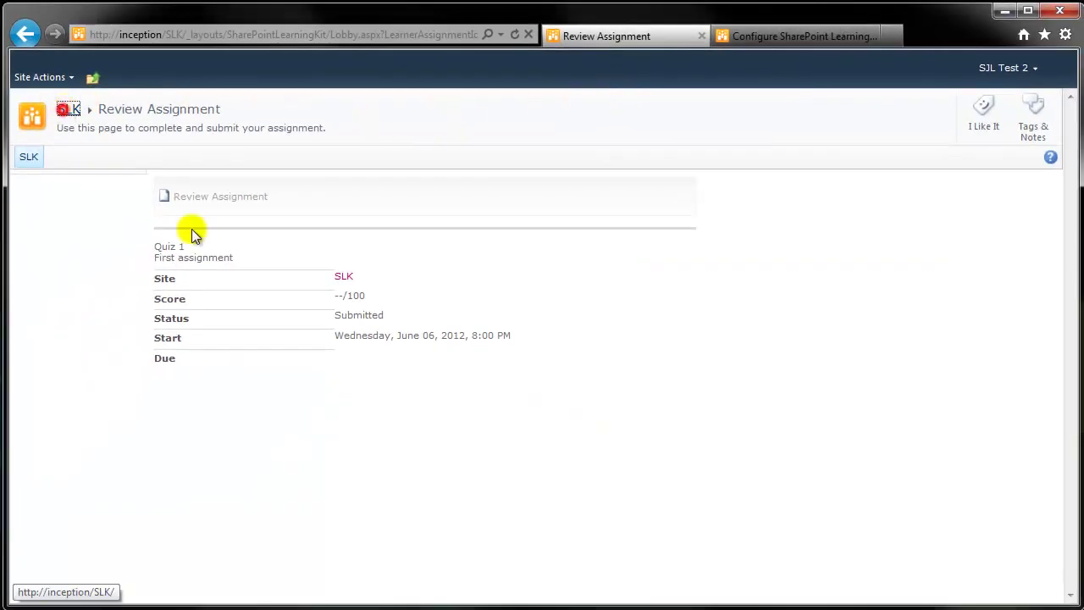
click(66, 111)
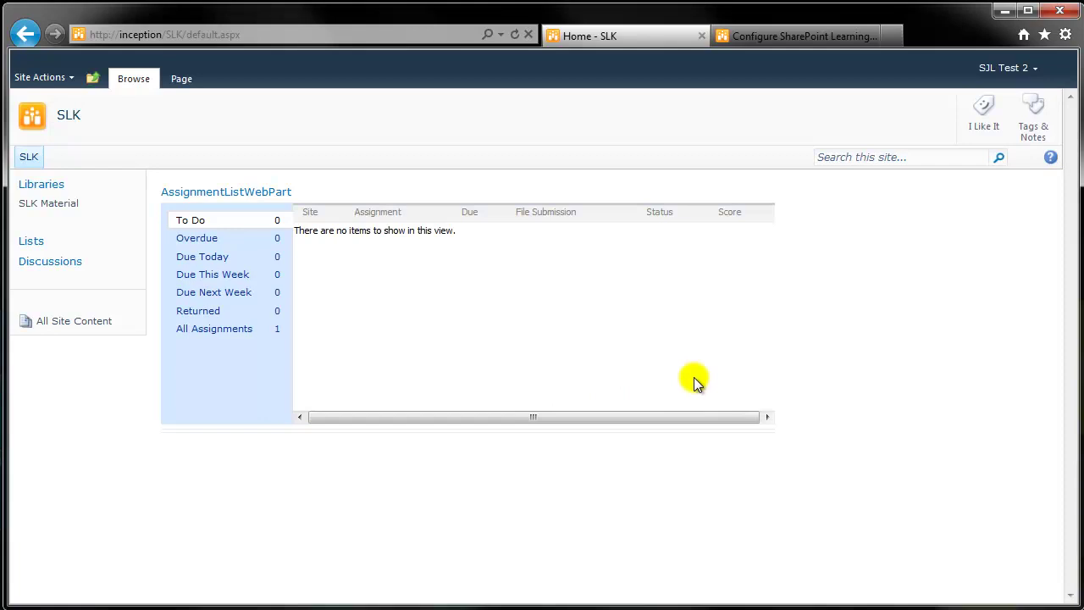
click(223, 336)
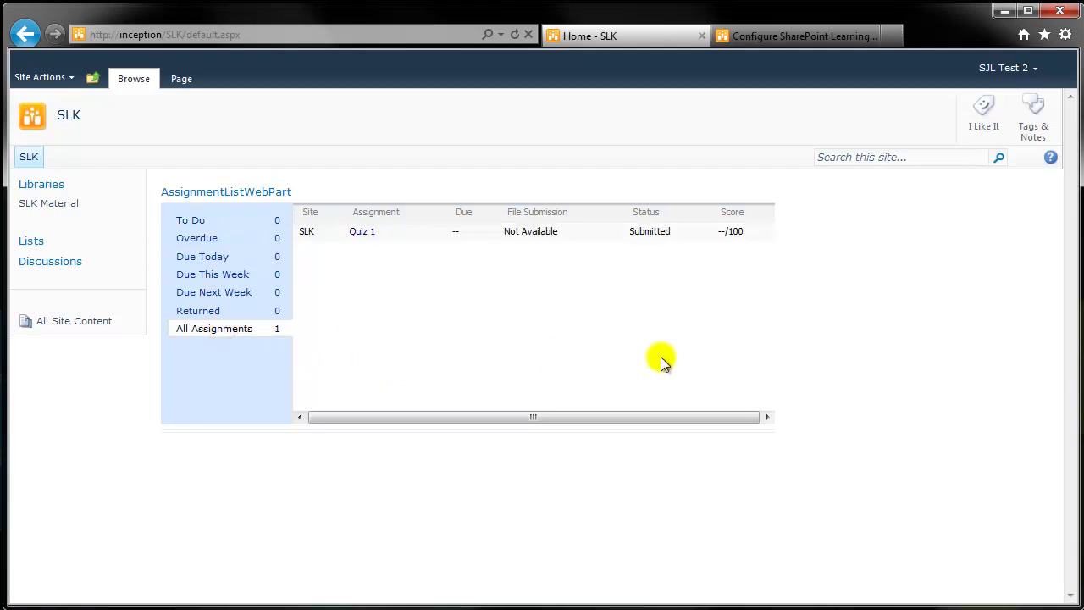
click(1027, 67)
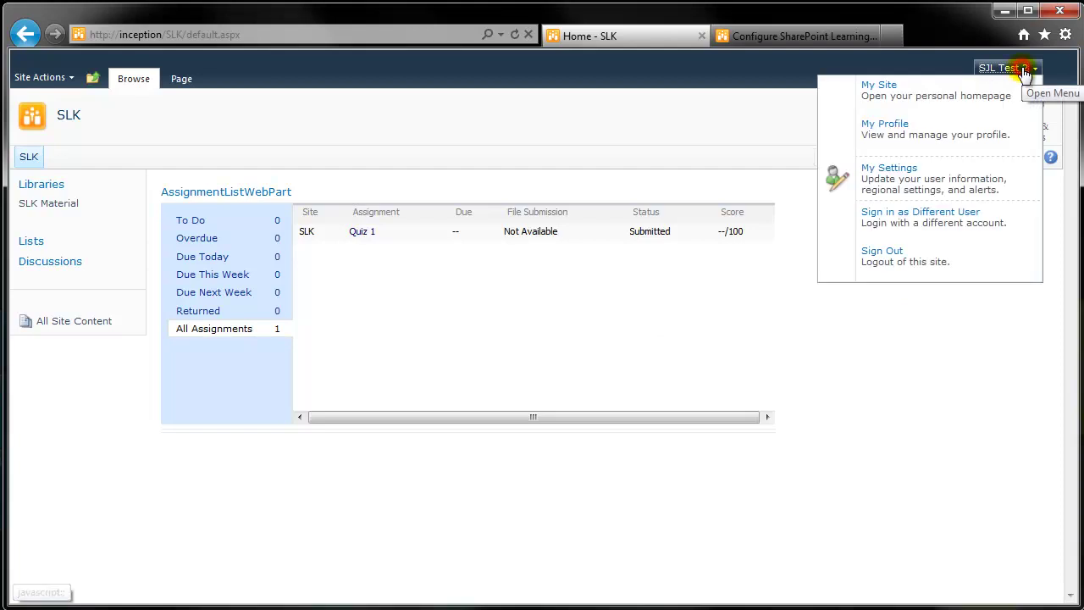
Sign in as the instructor and open Quiz 1 from the Ready to Grade list.
click(975, 220)
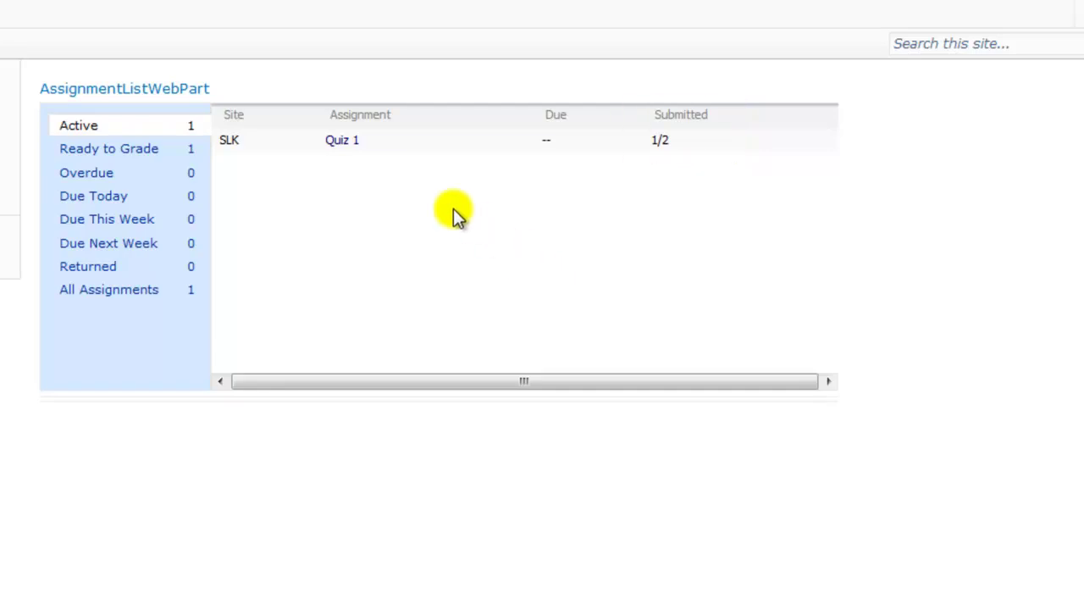
click(342, 140)
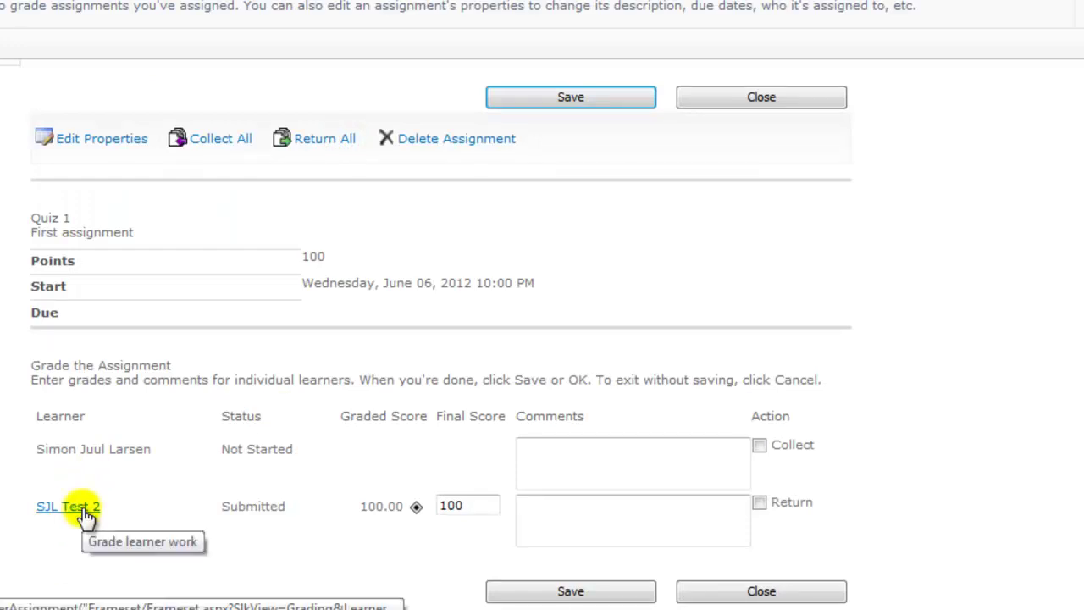
click(84, 508)
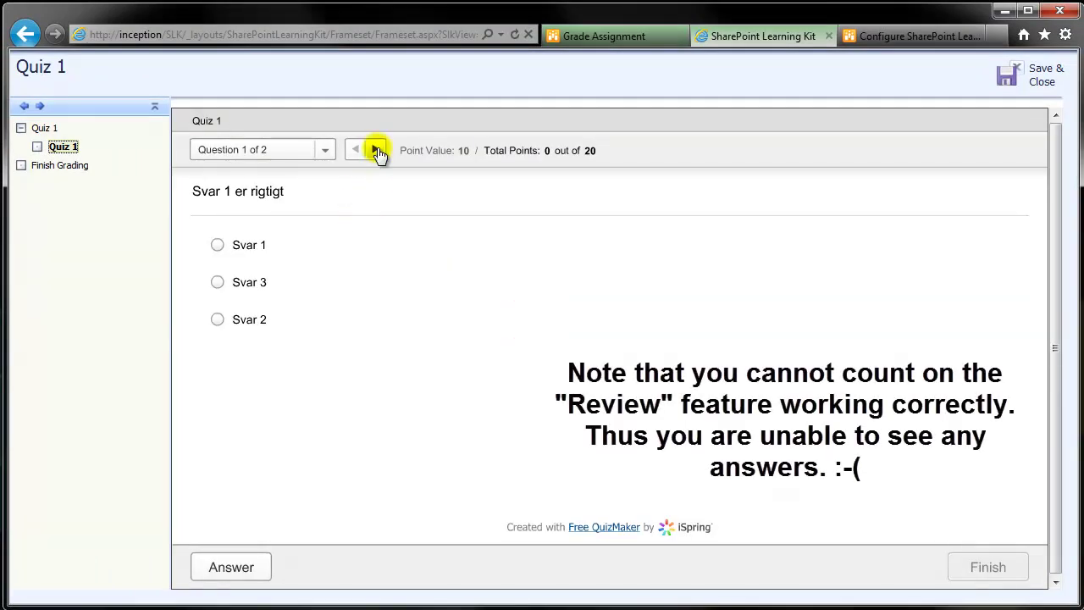
click(375, 149)
click(356, 149)
click(377, 151)
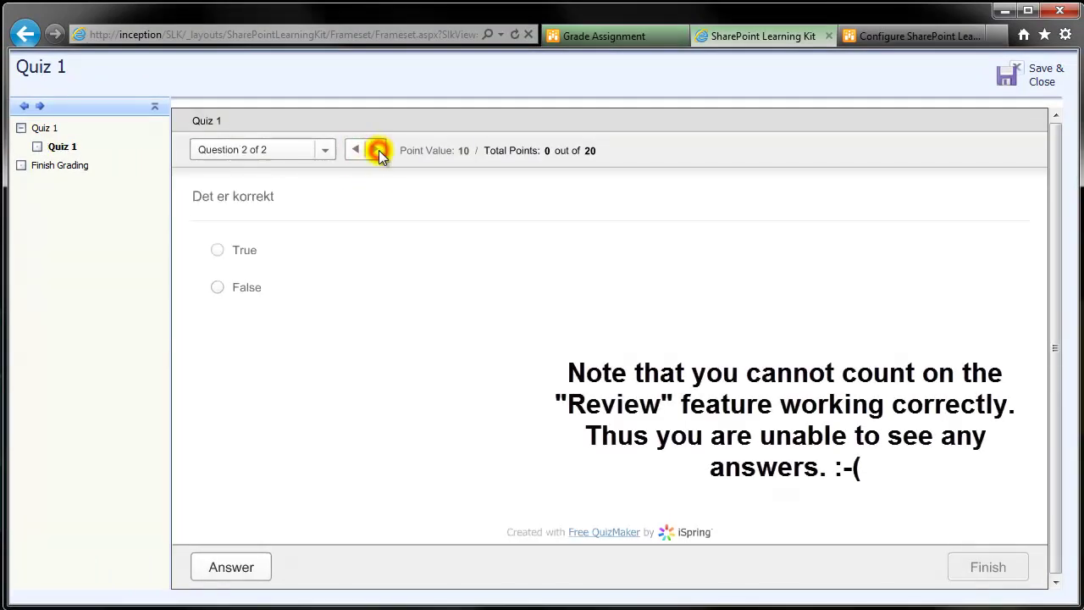
click(354, 149)
click(1037, 80)
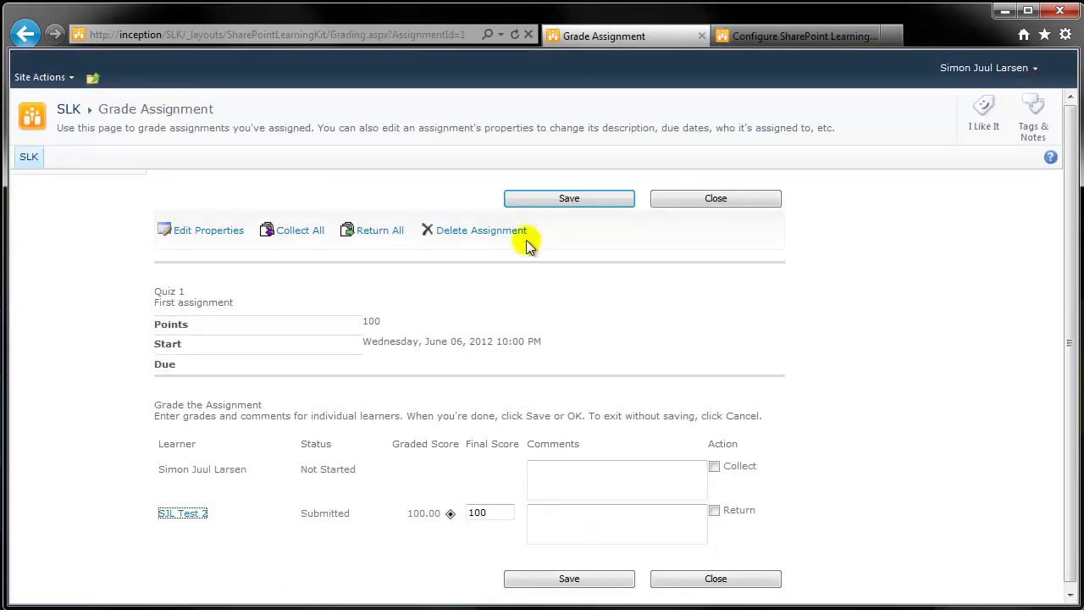
Comment 'Nice work' for the learner, mark Quiz 1 returned, save, and close grading.
click(566, 518)
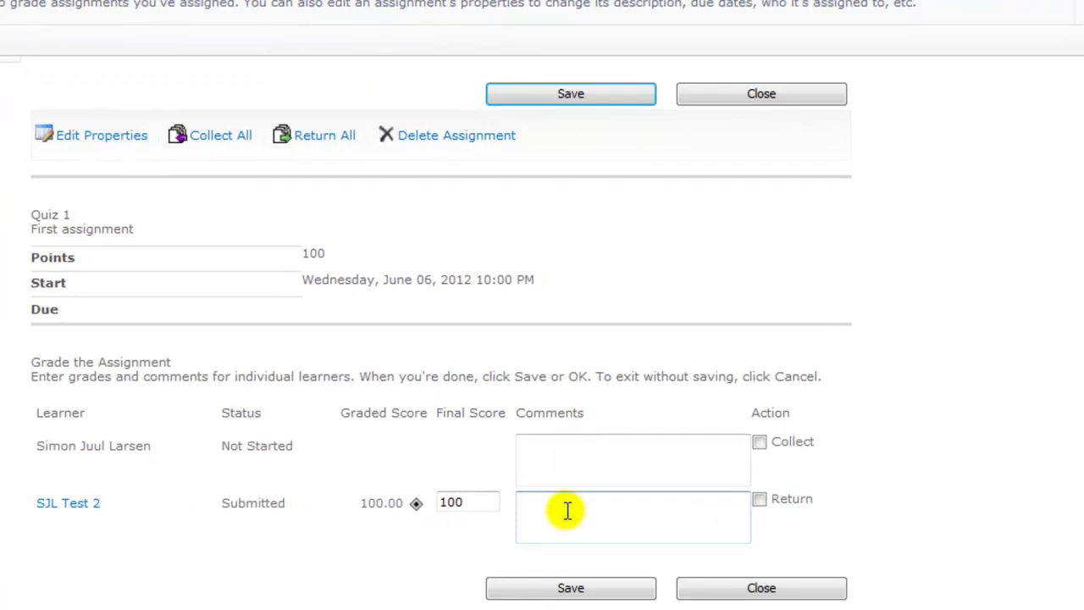
text(Nice work, I think!)
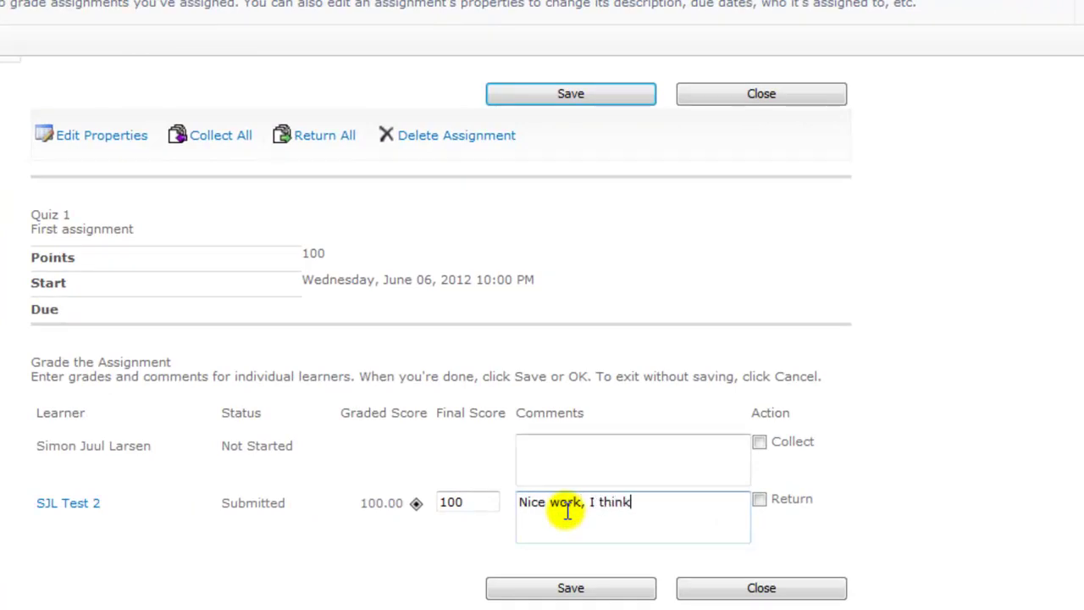
click(761, 501)
click(565, 595)
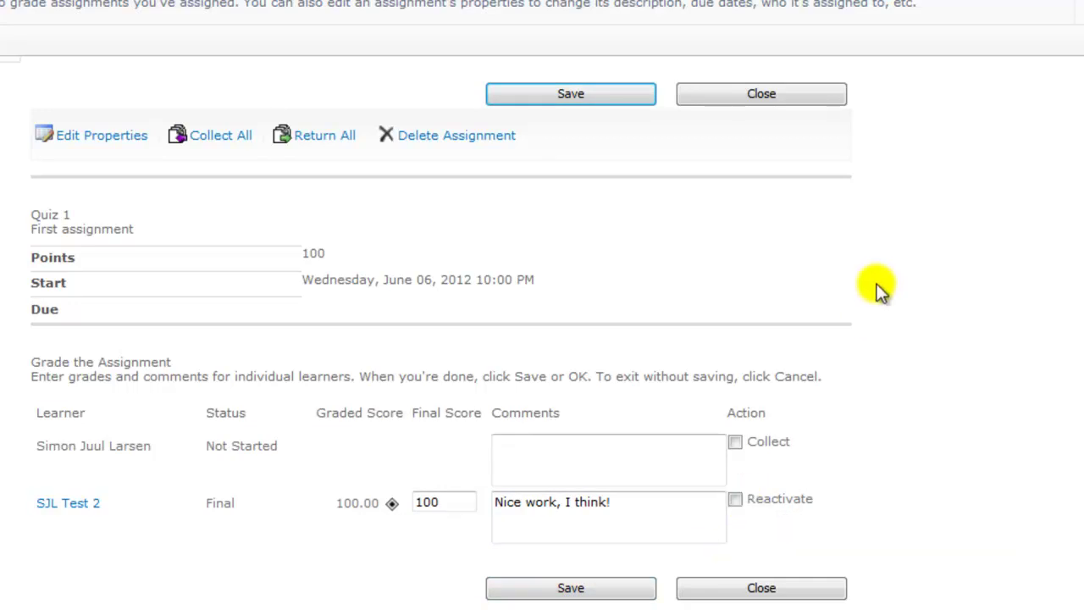
click(768, 101)
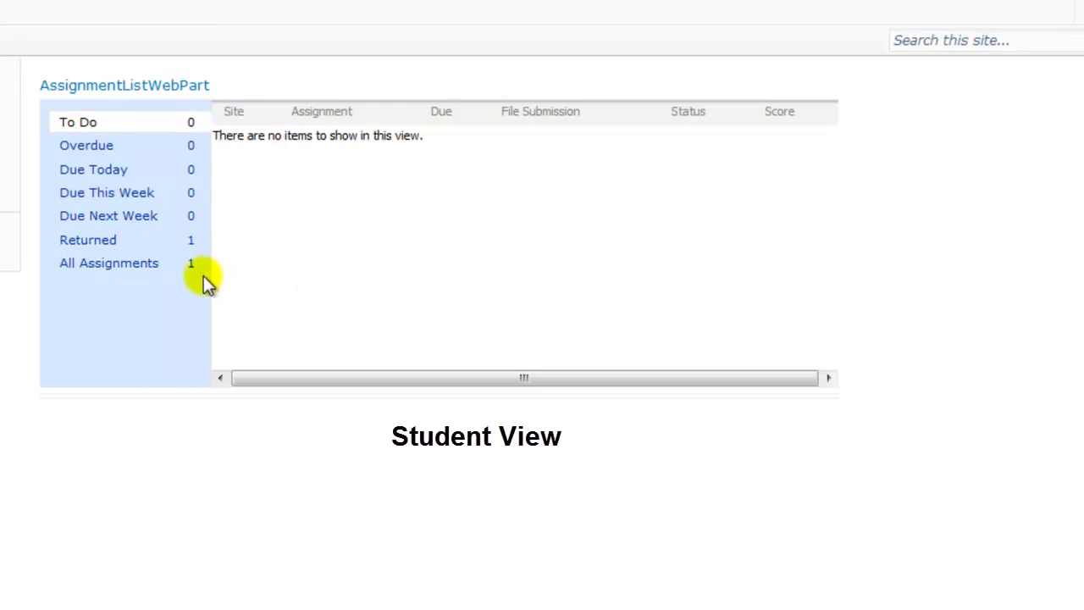
From the Returned assignments, review Quiz 1's Final 100/100 grade and the comment 'Nice work, I think!'.
click(90, 243)
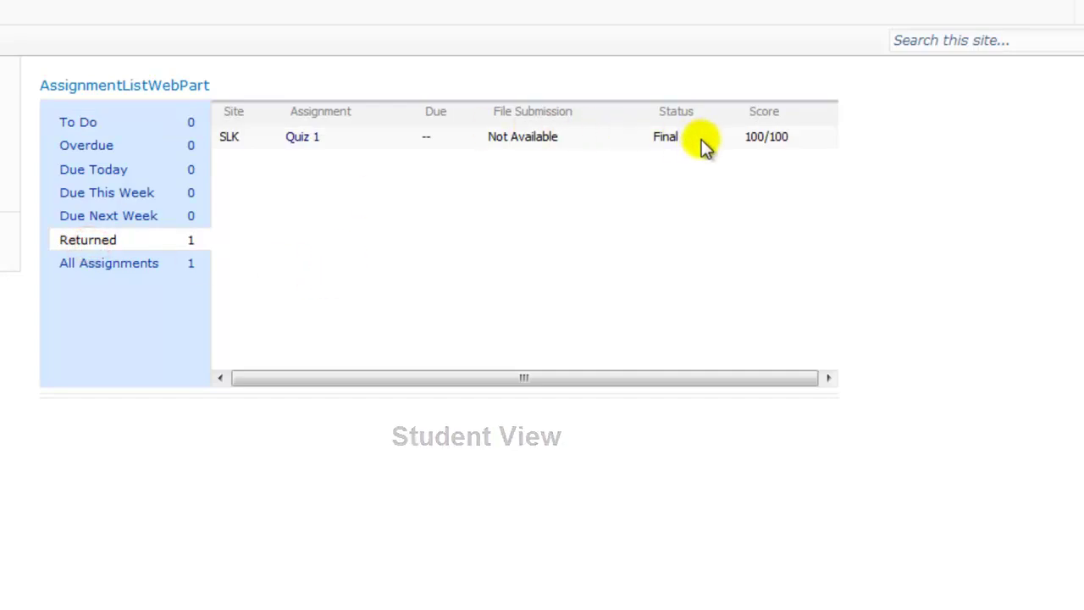
click(304, 138)
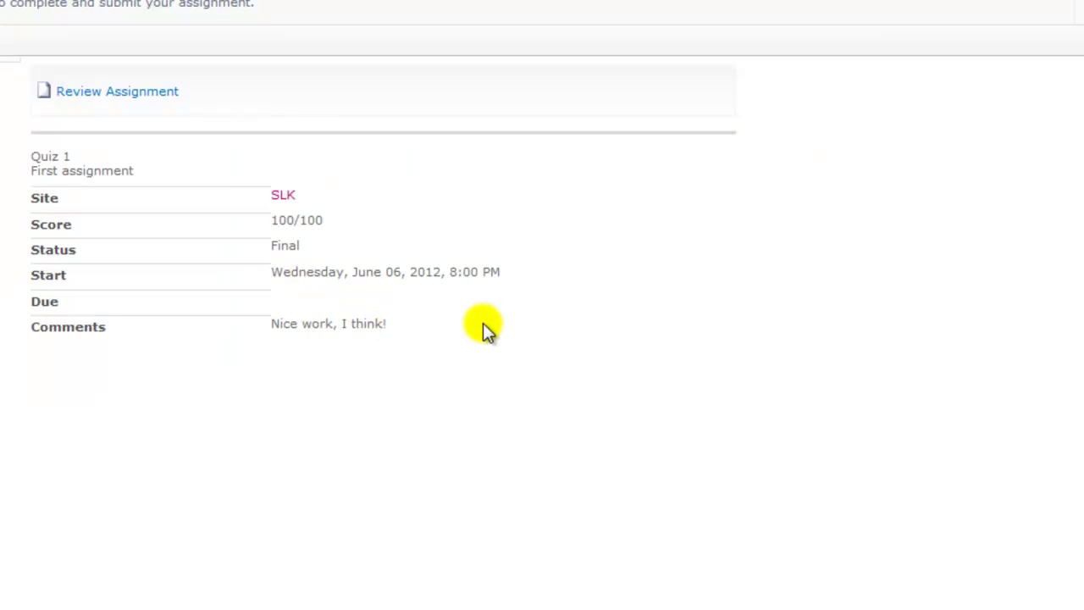
click(133, 94)
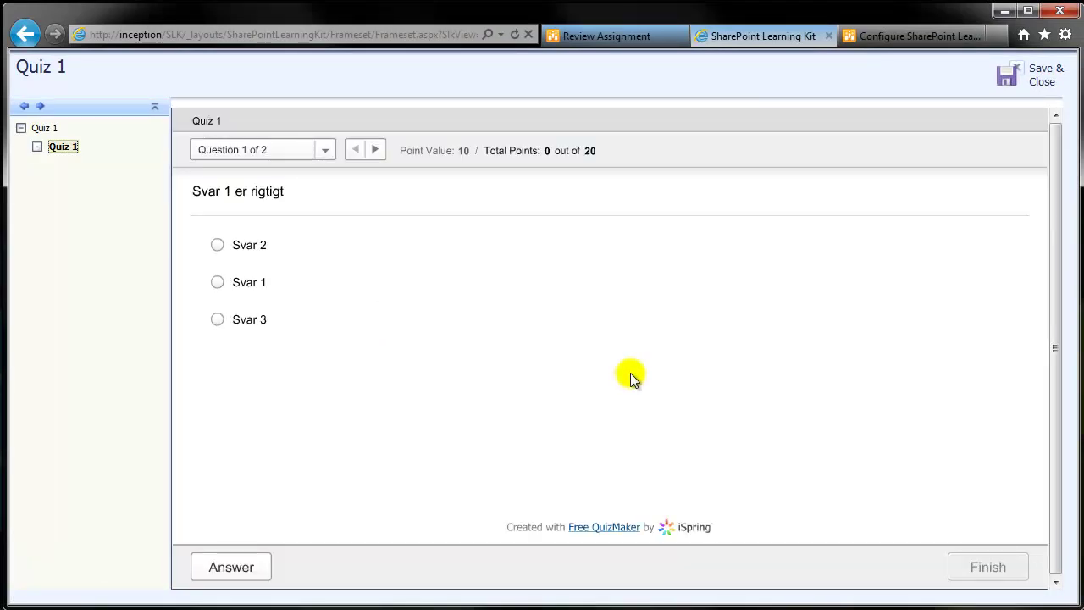
click(1050, 87)
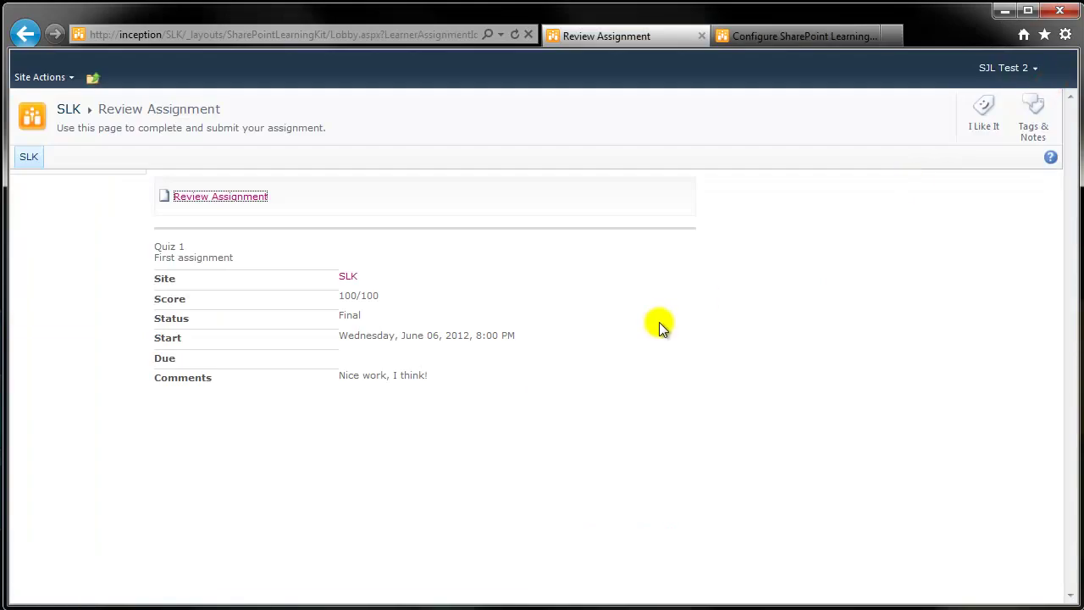